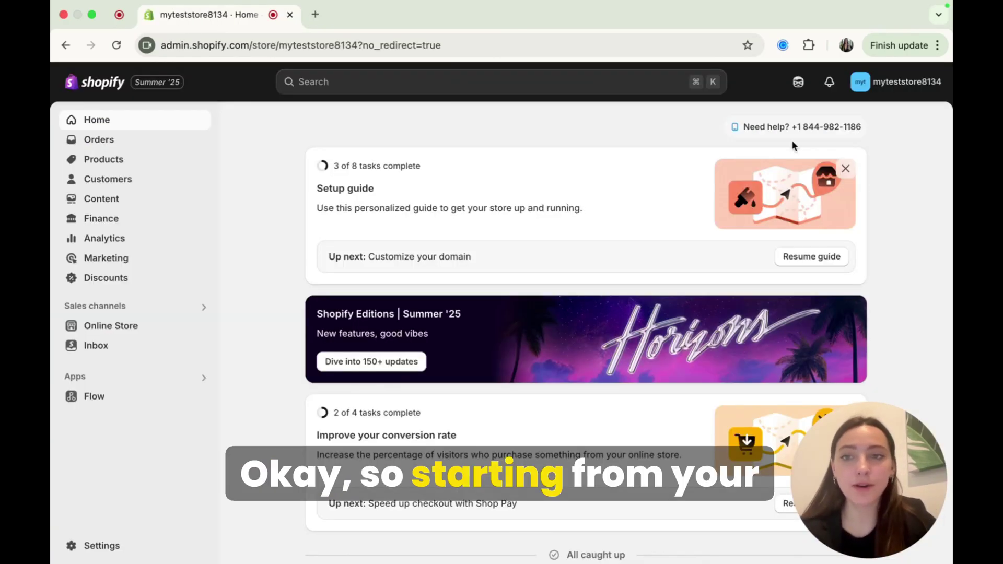
# - Search the admin for 'trustoo' with the Apps filter
pyautogui.click(378, 84)
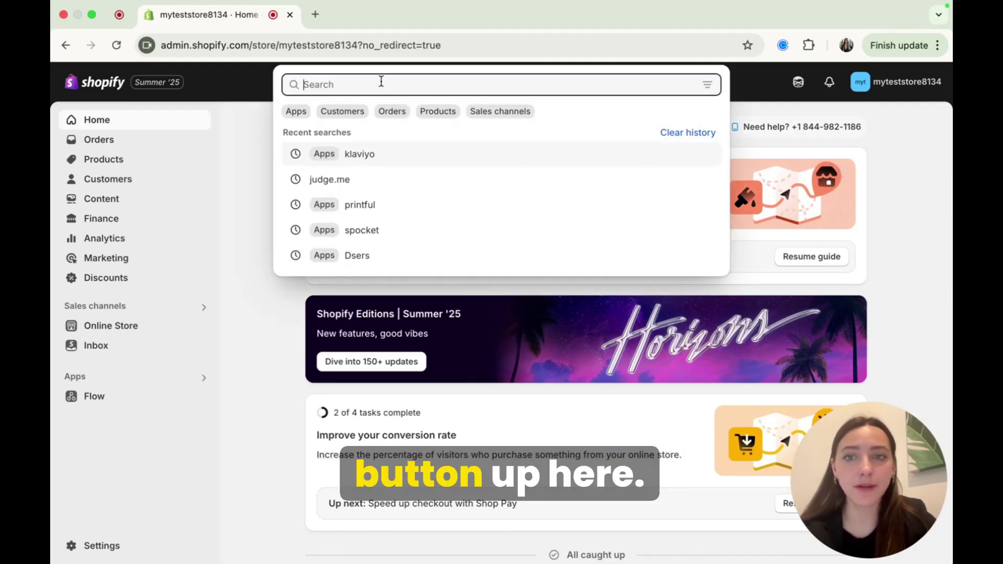
pyautogui.click(295, 110)
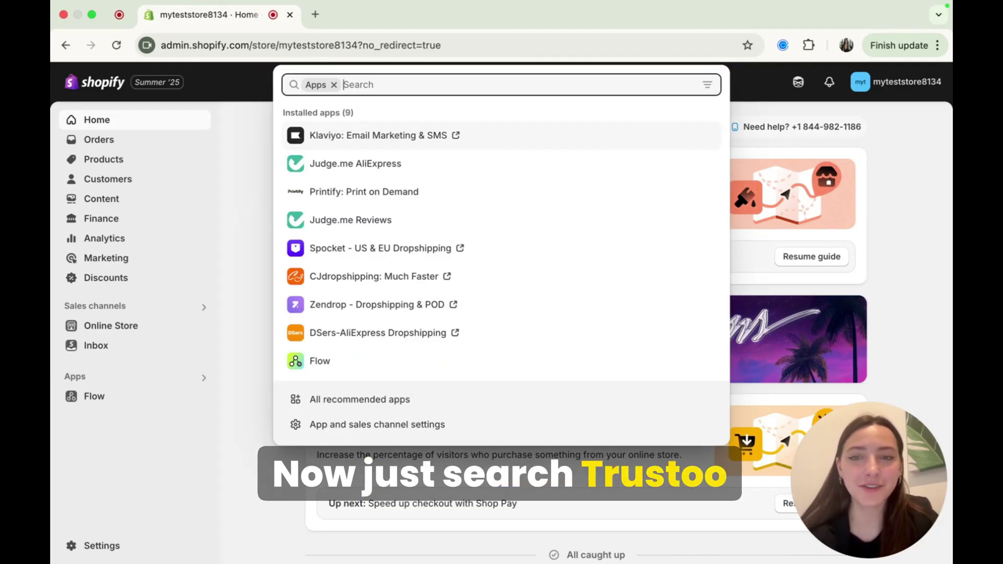
pyautogui.write('trustoo')
pyautogui.press('Return')
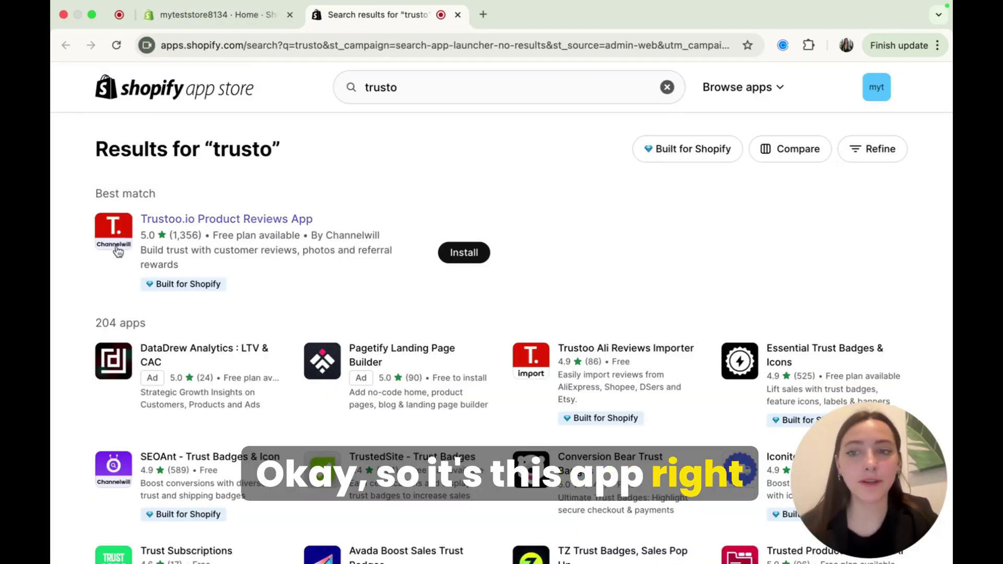
# - Start installing Trustoo.io Product Reviews App and reach its permissions page
pyautogui.click(465, 252)
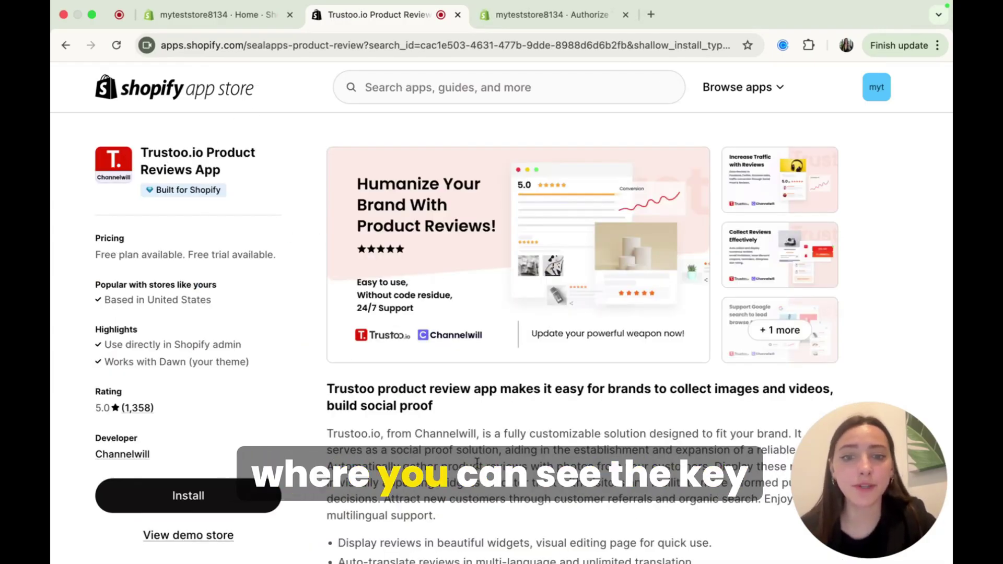
pyautogui.scroll(-4, 354, 353)
pyautogui.scroll(-15, 588, 388)
pyautogui.scroll(1, 566, 353)
pyautogui.scroll(-10, 566, 353)
pyautogui.scroll(20, 566, 353)
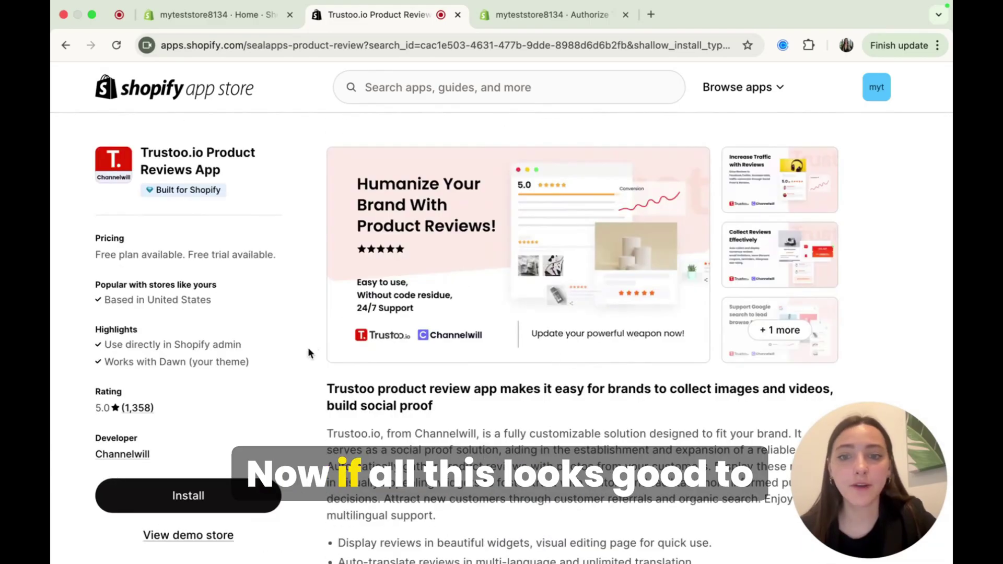
pyautogui.click(208, 499)
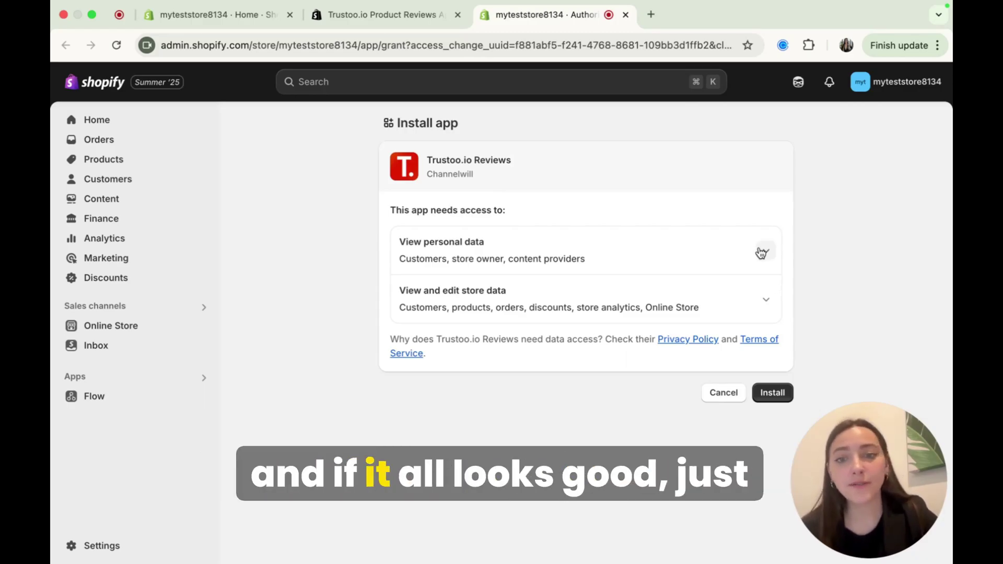
# - Approve the Trustoo.io Reviews install and pin the app in the admin sidebar
pyautogui.click(773, 394)
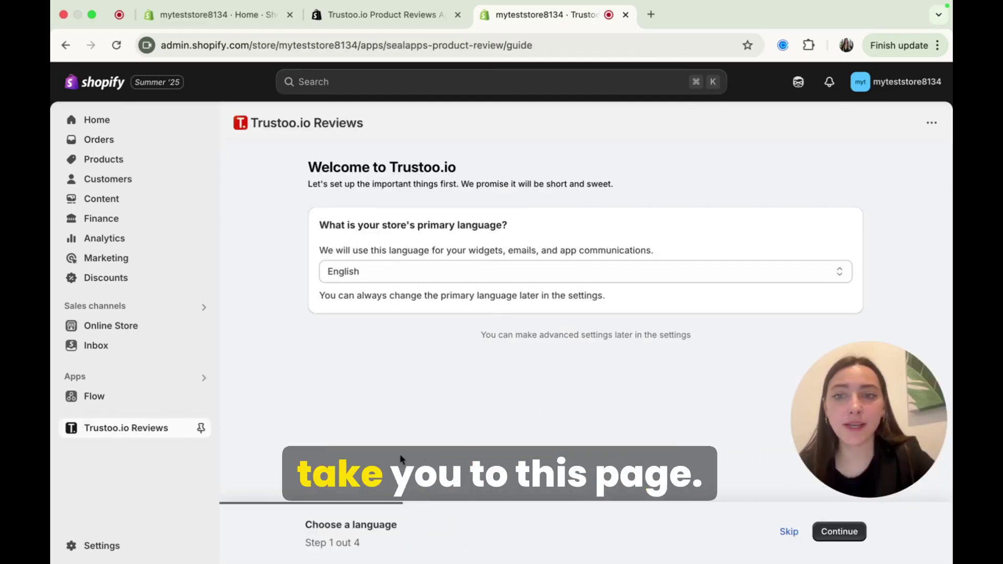
pyautogui.click(205, 432)
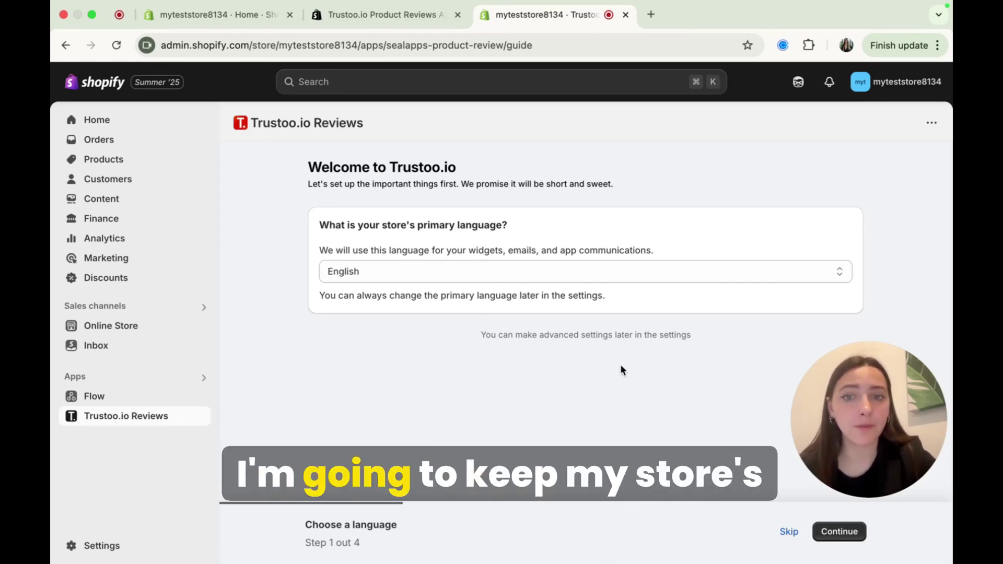
# - Keep English, set Email Timing to 14 days and discount Amount to 10, then continue
pyautogui.click(840, 532)
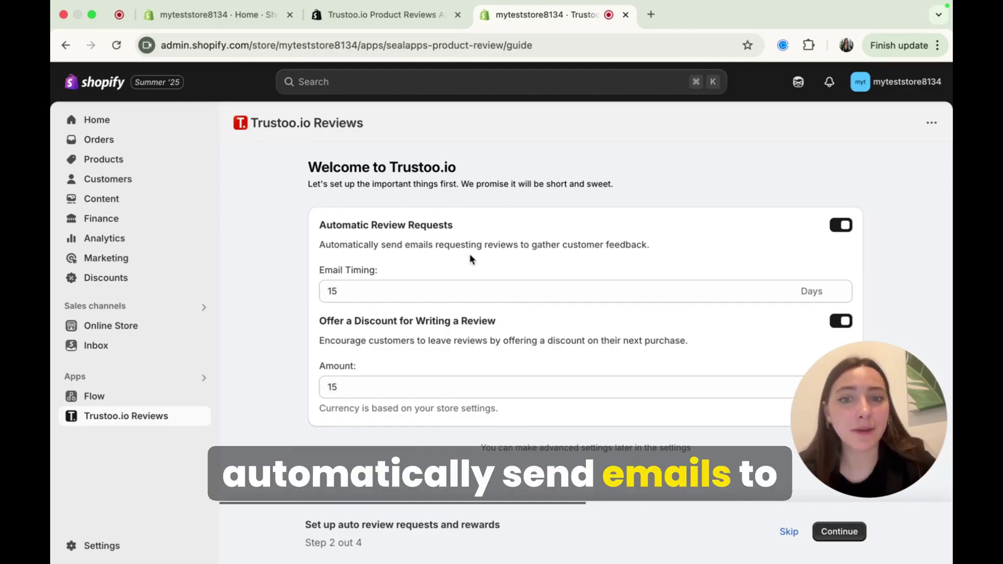
pyautogui.click(554, 291)
pyautogui.press('BackSpace')
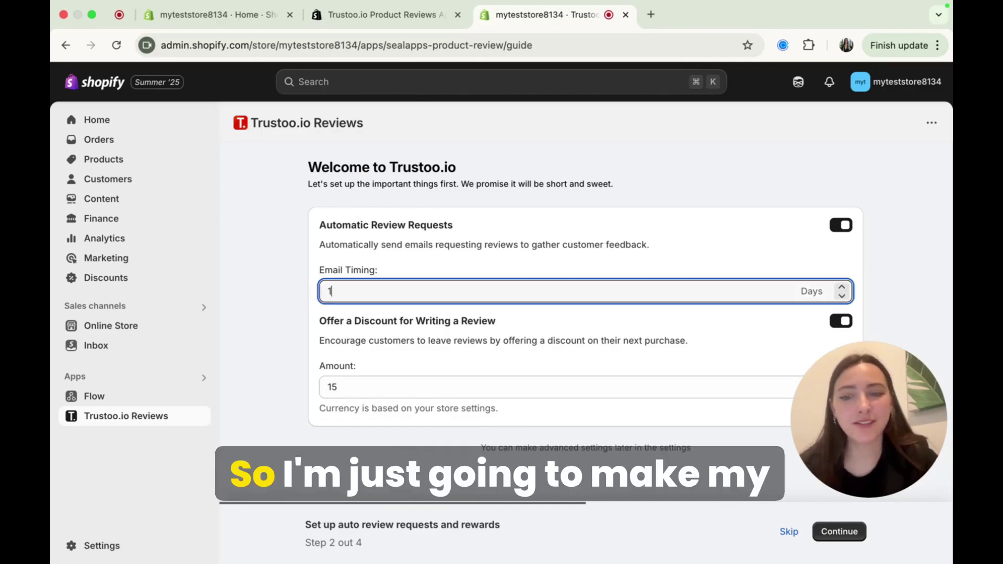
pyautogui.write('4')
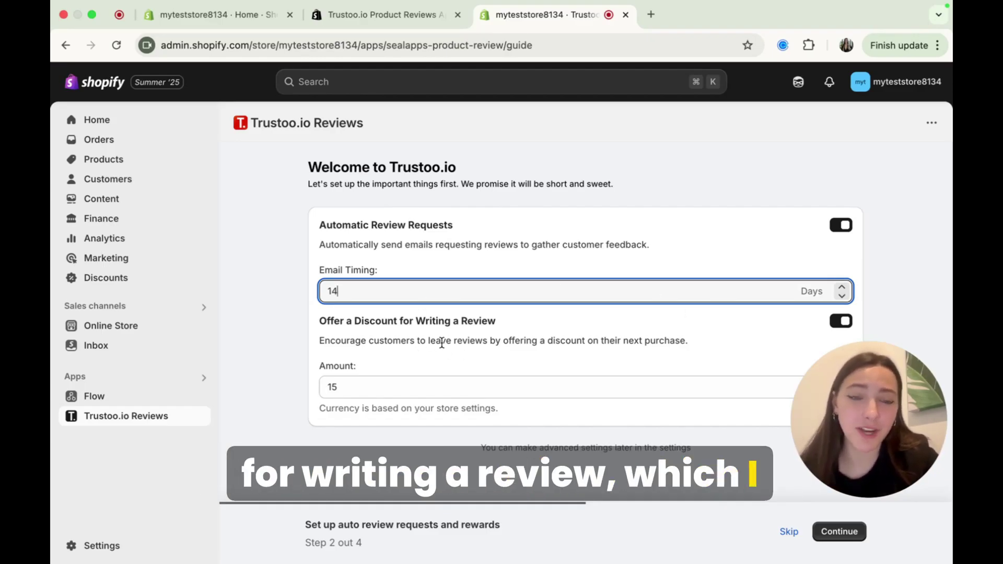
pyautogui.click(445, 390)
pyautogui.press('BackSpace')
pyautogui.write('0')
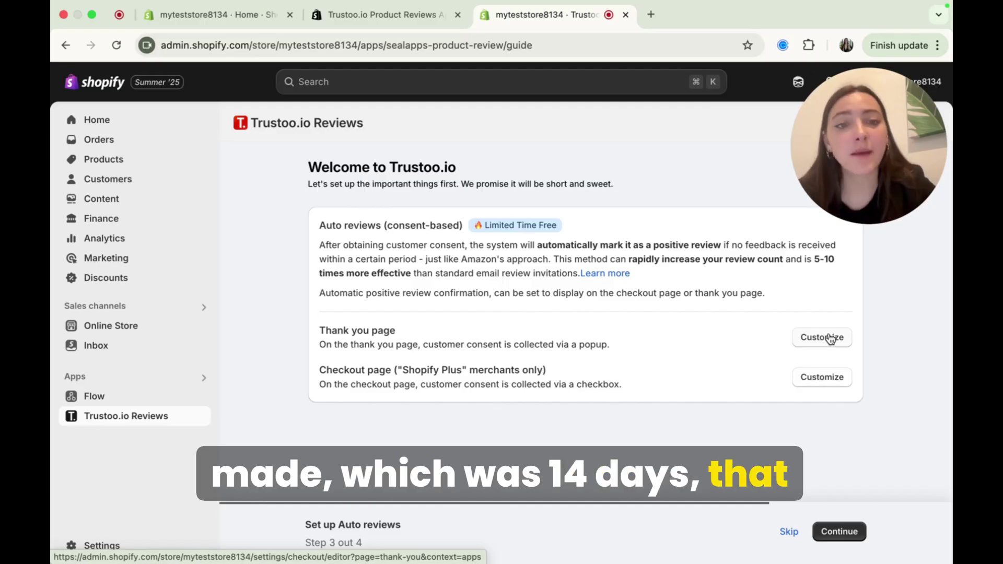
pyautogui.moveTo(538, 244); pyautogui.dragTo(608, 245)
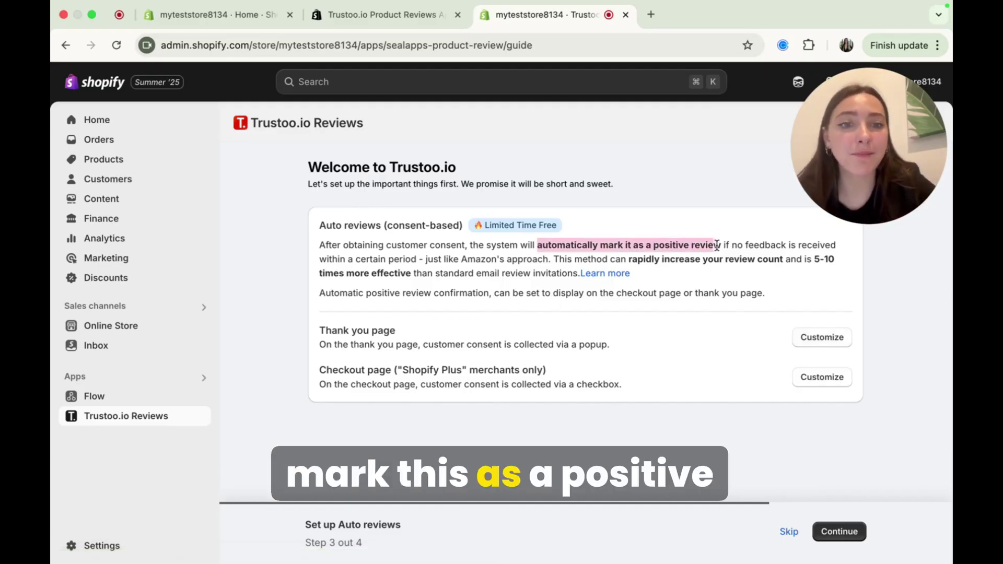
pyautogui.click(714, 292)
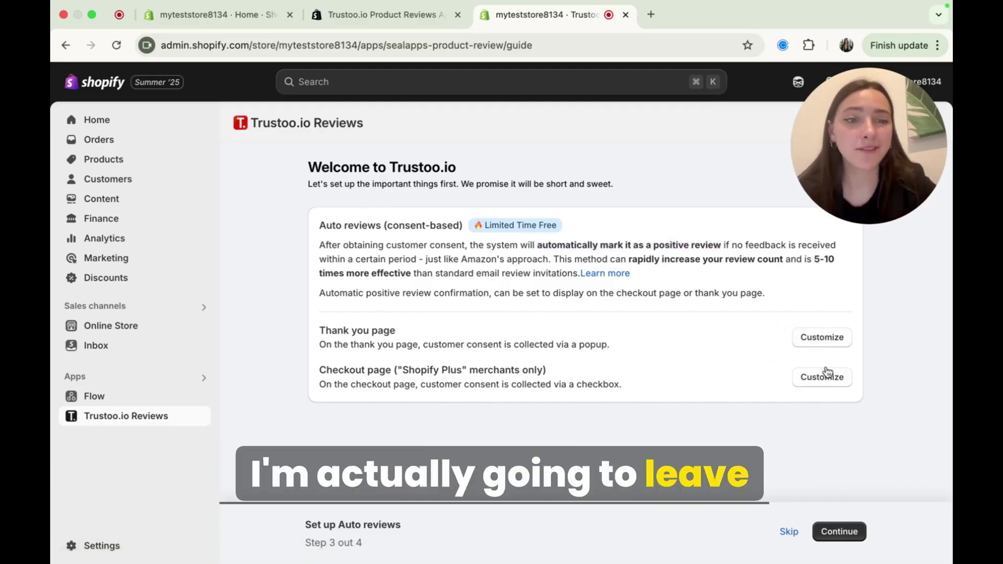
pyautogui.click(838, 531)
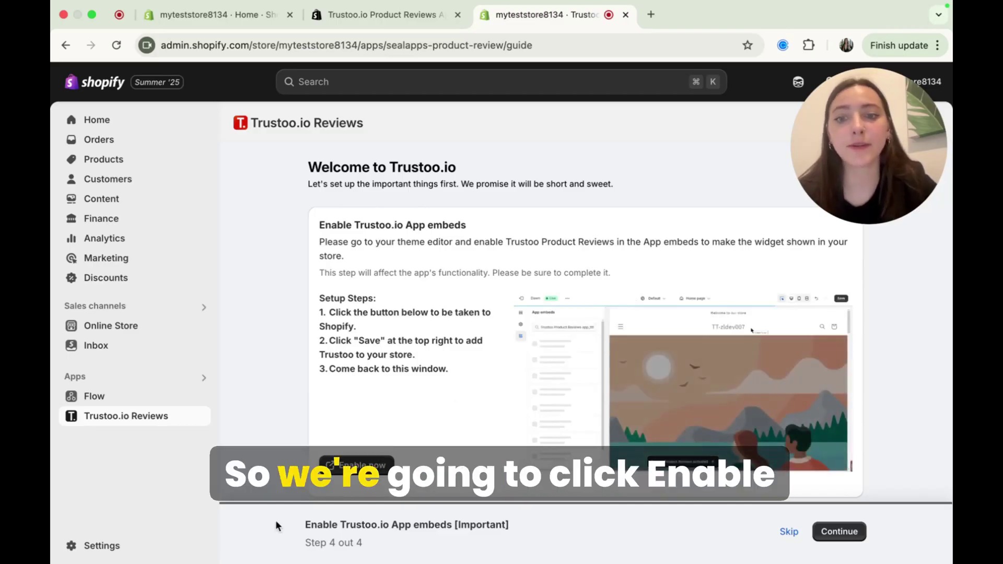
# - Enable the Trustoo Product Reviews app embed, save the theme, and close the editor
pyautogui.click(351, 465)
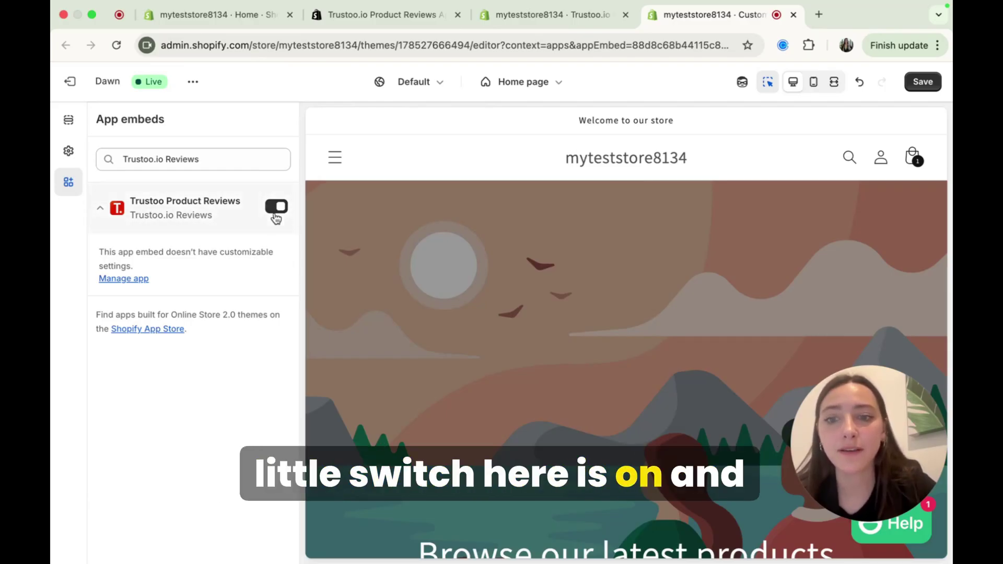
pyautogui.click(919, 84)
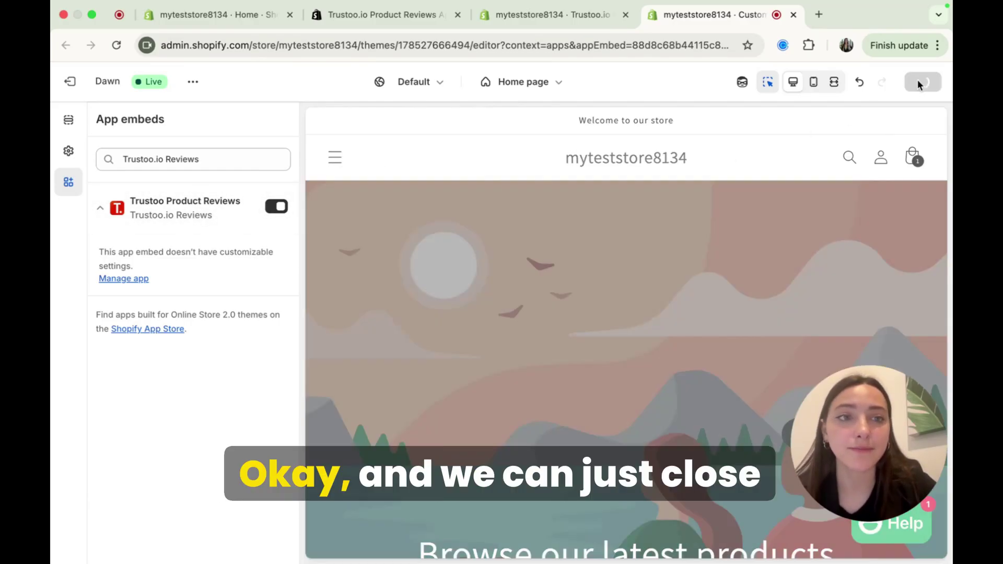
pyautogui.click(793, 15)
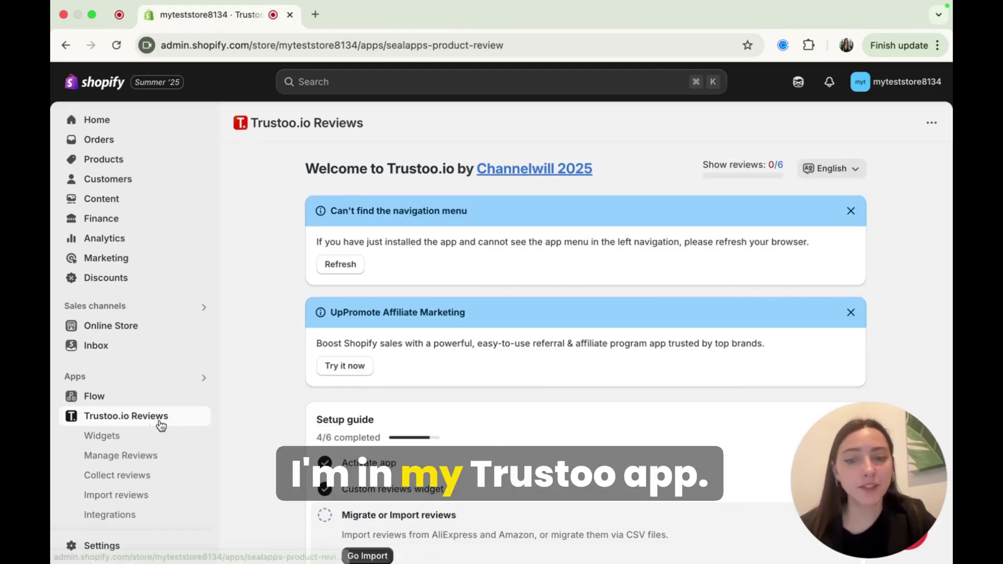
# - Open the review widget settings and compare header layouts, keeping Professional
pyautogui.click(114, 438)
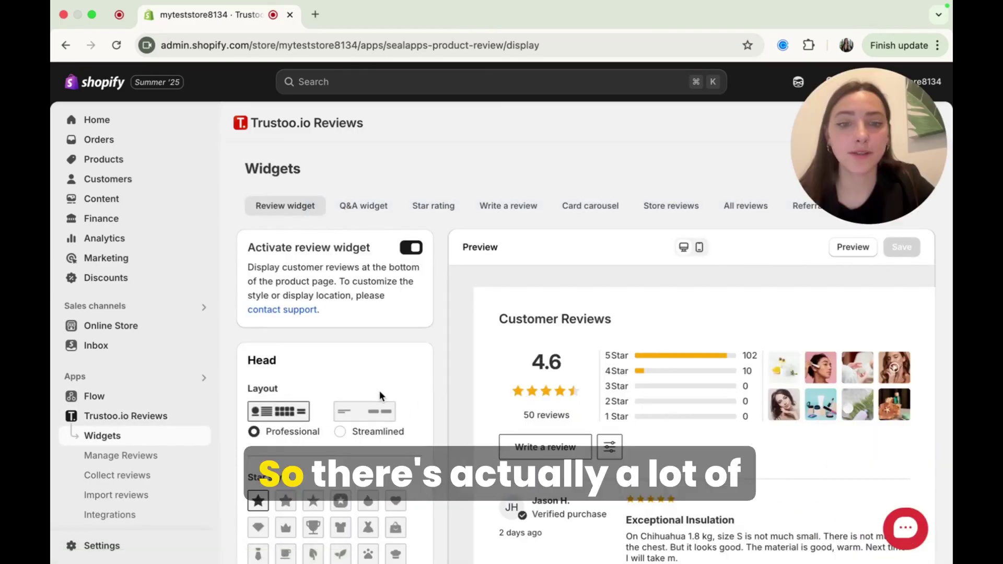
pyautogui.scroll(-10, 379, 390)
pyautogui.scroll(-5, 380, 390)
pyautogui.scroll(15, 380, 390)
pyautogui.click(361, 415)
pyautogui.click(287, 421)
pyautogui.click(360, 415)
pyautogui.click(267, 434)
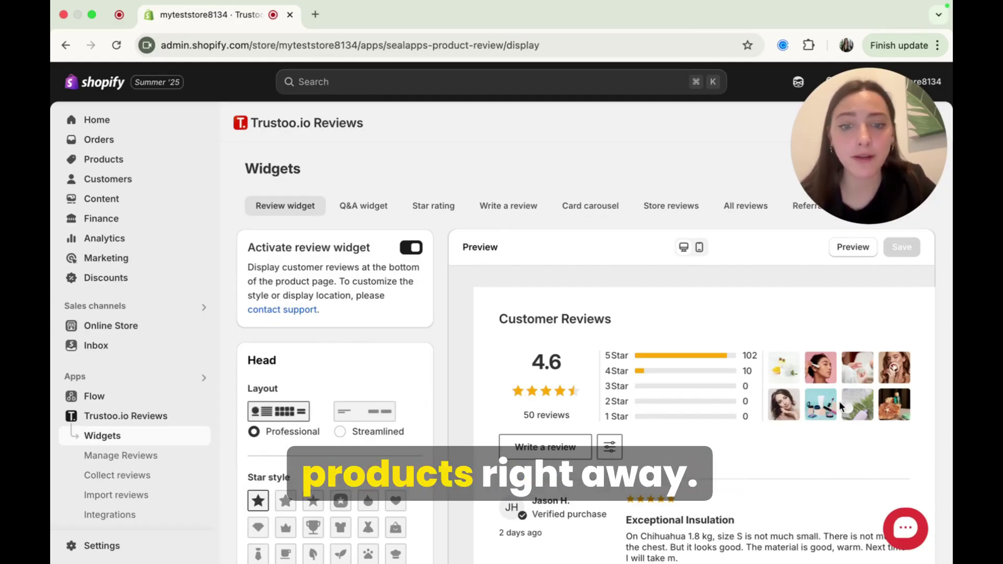
# - Try paw-print rating icons, then switch the rating icons back to stars
pyautogui.scroll(-3, 286, 383)
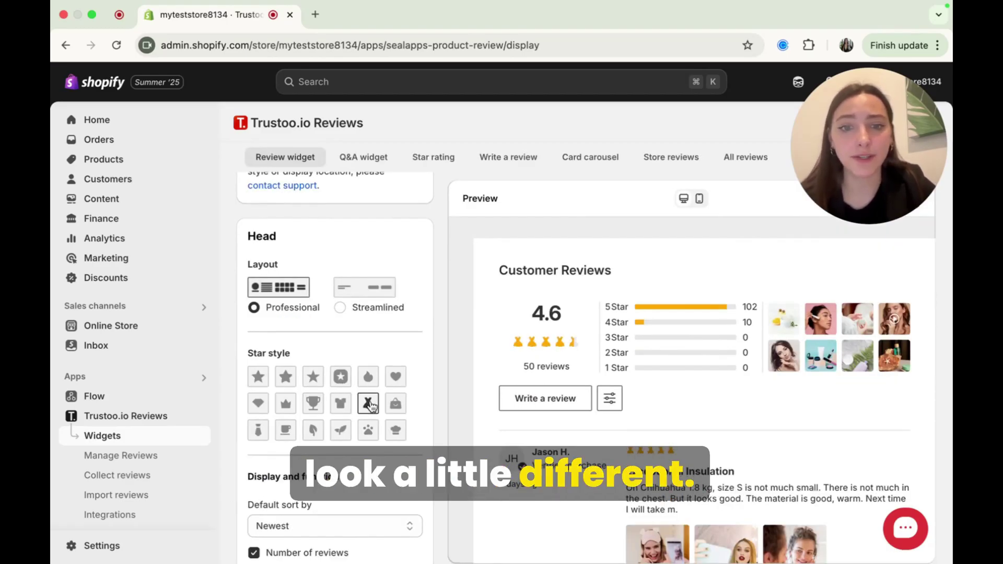
pyautogui.click(396, 403)
pyautogui.click(341, 405)
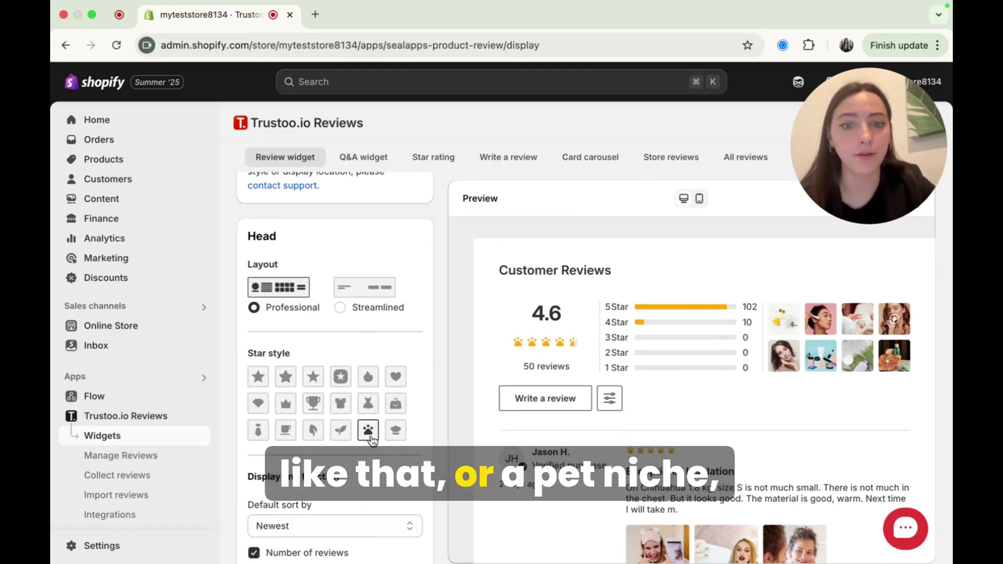
pyautogui.scroll(3, 347, 355)
pyautogui.scroll(-7, 346, 355)
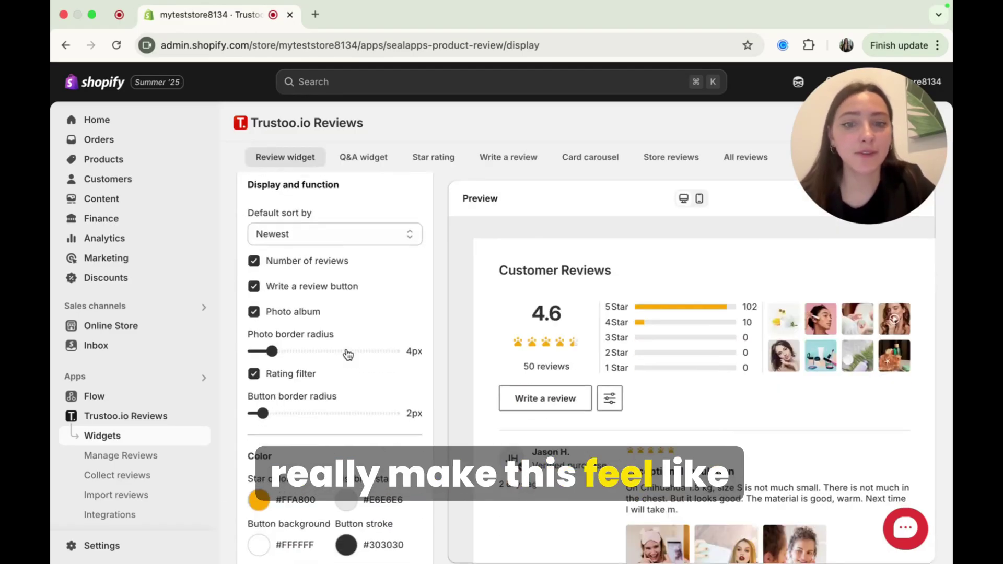
pyautogui.scroll(4, 348, 356)
pyautogui.click(345, 360)
# - Change the default review sort from Newest to Photo priority
pyautogui.scroll(1, 347, 355)
pyautogui.scroll(-5, 360, 275)
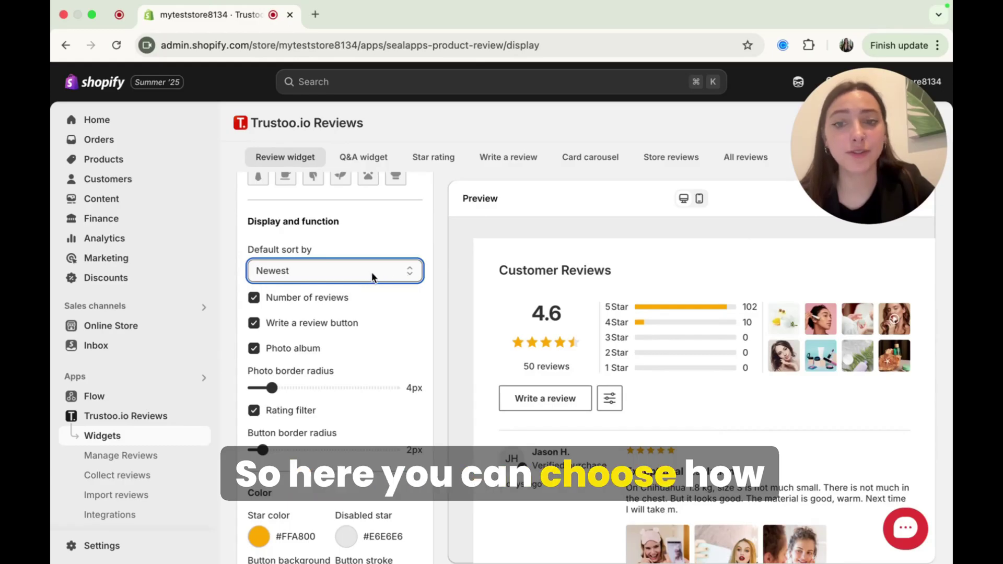
pyautogui.click(371, 271)
pyautogui.click(360, 258)
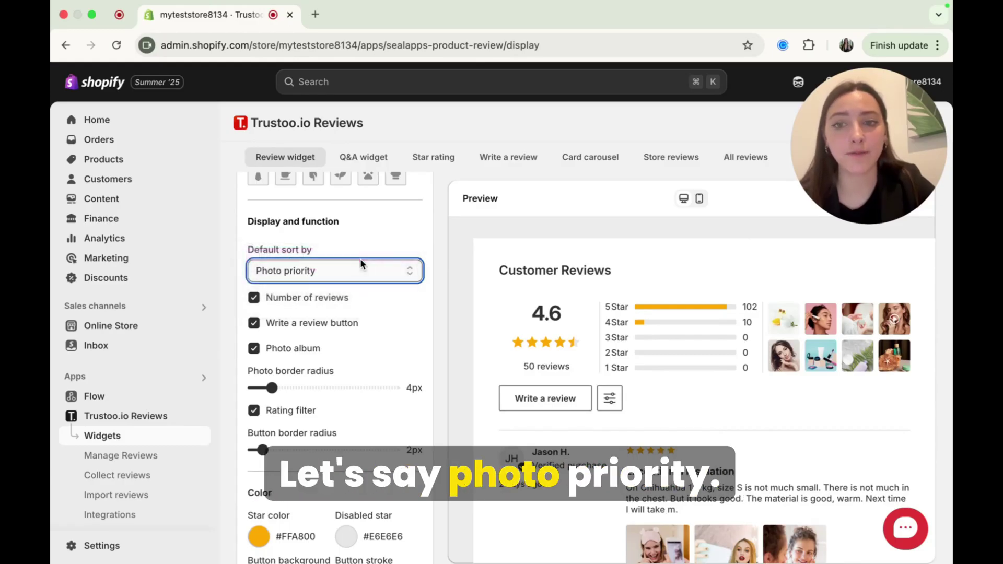
pyautogui.scroll(-5, 366, 360)
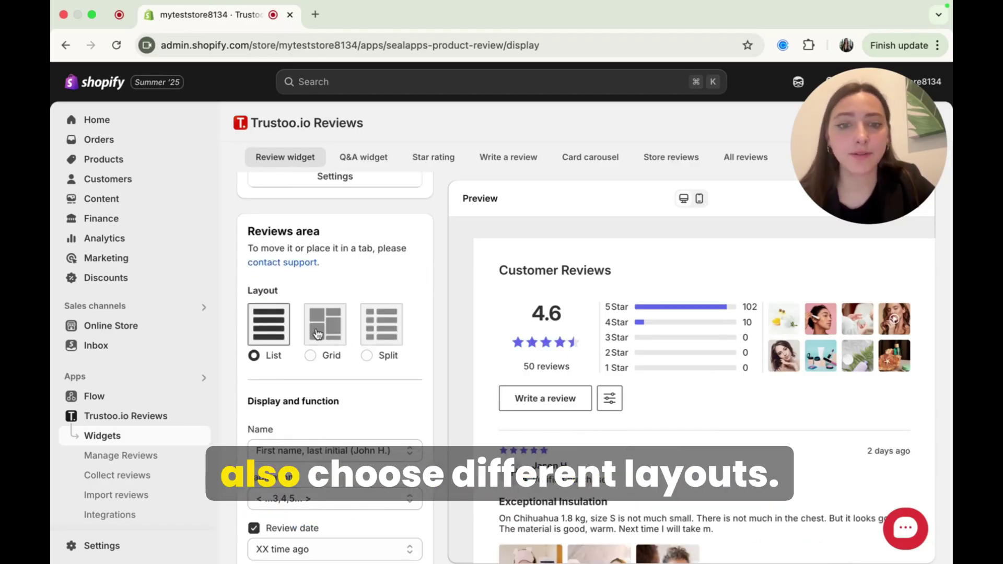
# - Set the reviews area layout to Grid after trying Split and List
pyautogui.click(329, 340)
pyautogui.scroll(-3, 458, 355)
pyautogui.scroll(-1, 459, 361)
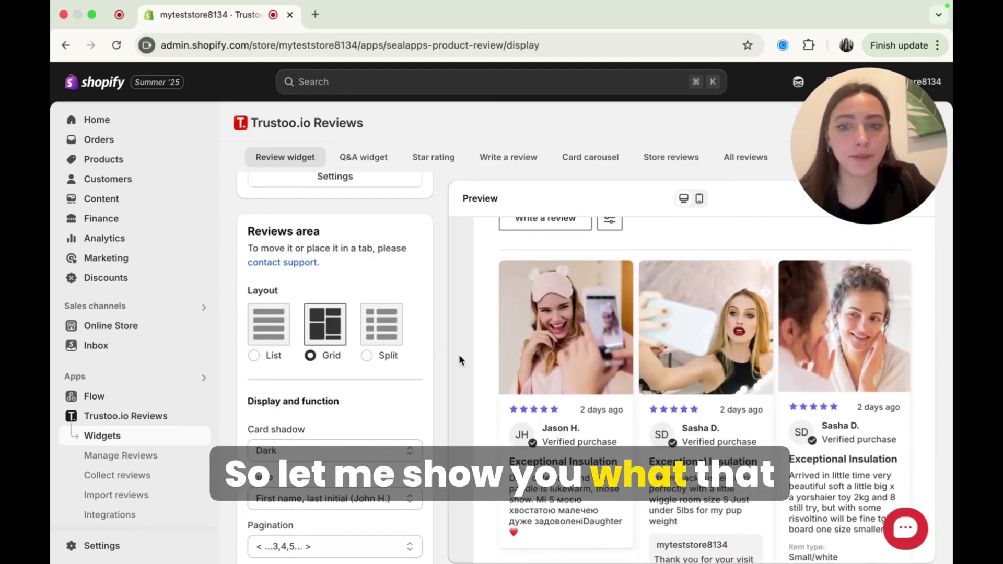
pyautogui.click(382, 324)
pyautogui.click(290, 333)
pyautogui.click(314, 334)
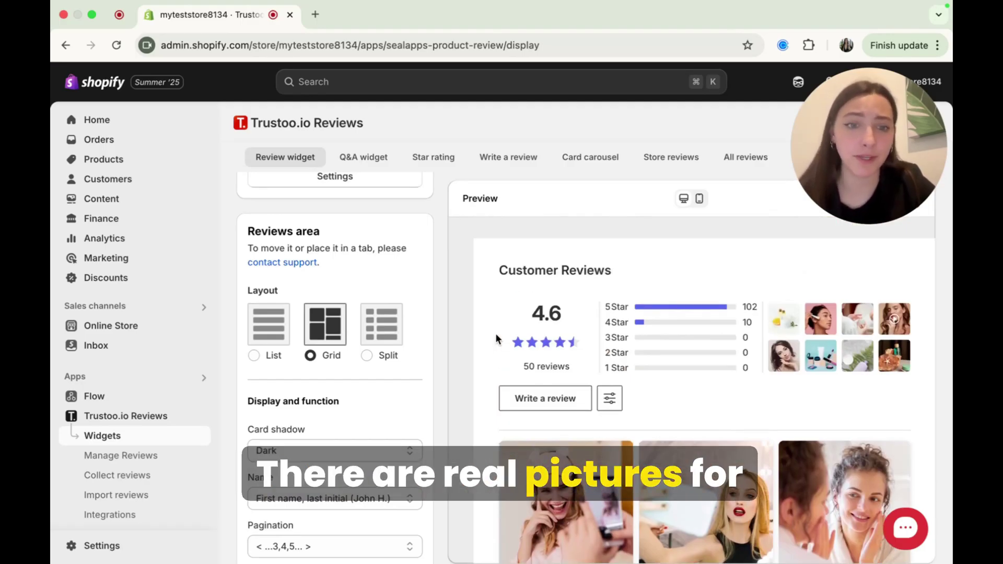
# - Leave country flags hidden and keep the verified purchase badge shown
pyautogui.scroll(1, 494, 366)
pyautogui.scroll(-6, 360, 408)
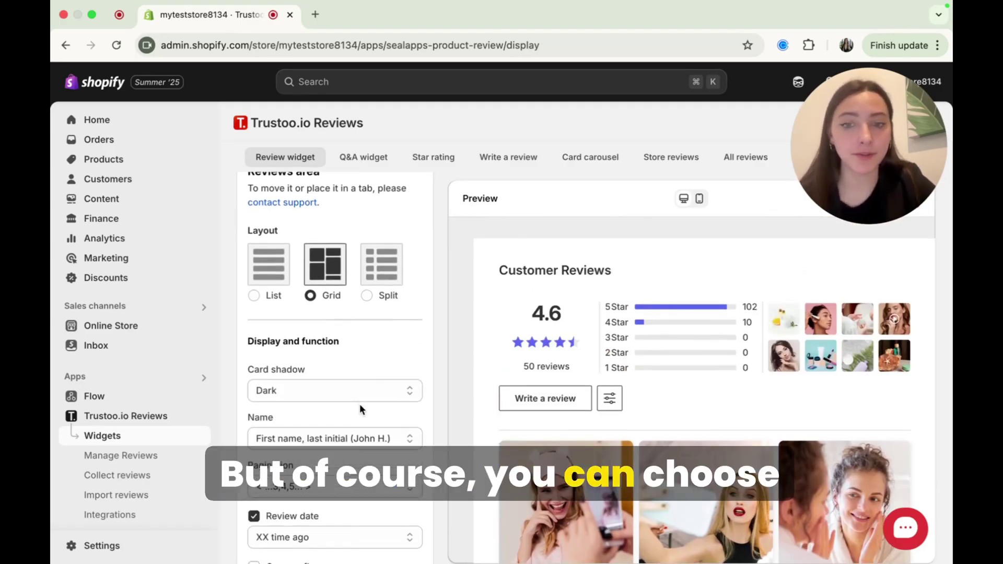
pyautogui.click(254, 332)
pyautogui.click(255, 332)
pyautogui.click(254, 332)
pyautogui.click(253, 333)
pyautogui.click(254, 332)
pyautogui.click(254, 332)
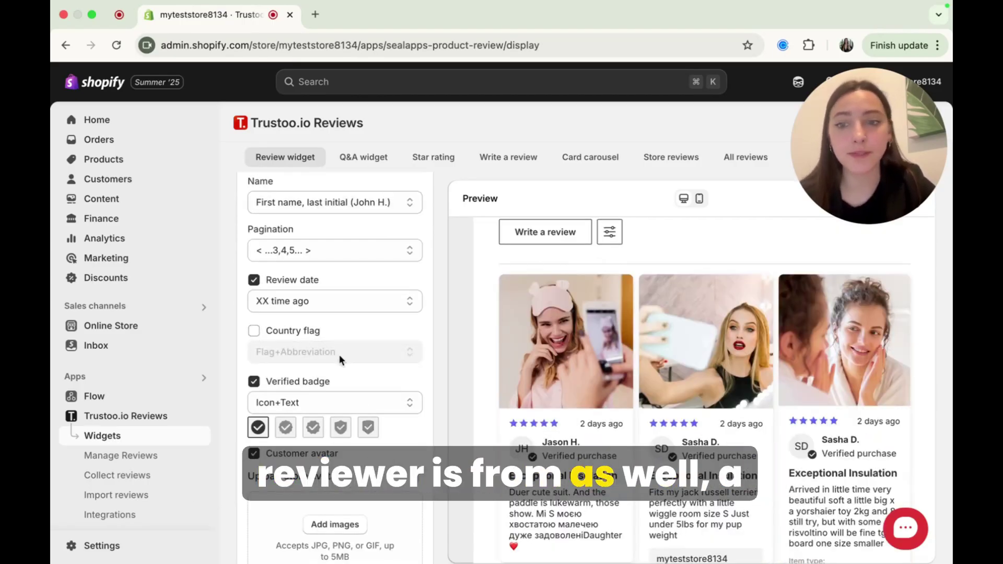
pyautogui.click(255, 382)
pyautogui.click(255, 382)
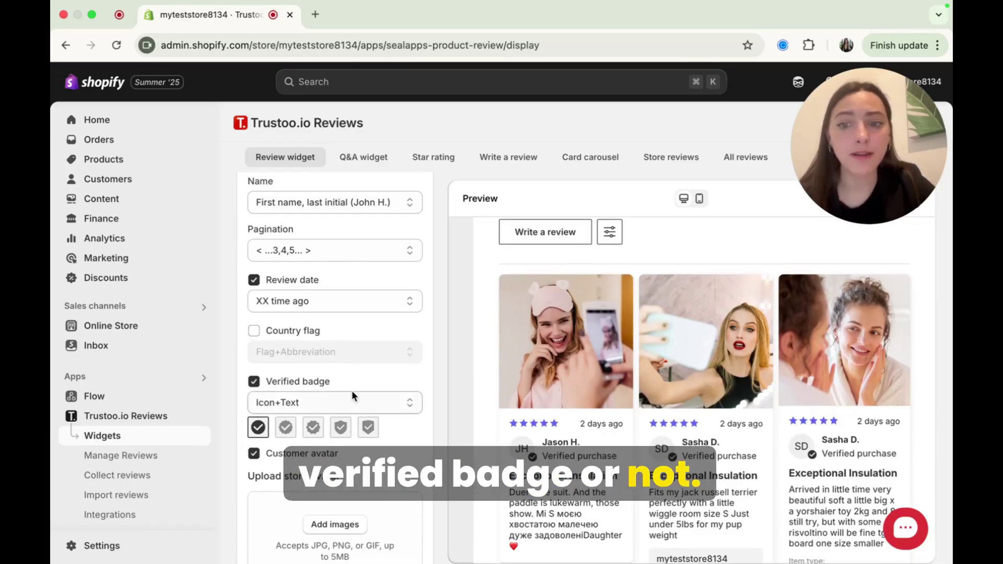
pyautogui.scroll(10, 406, 336)
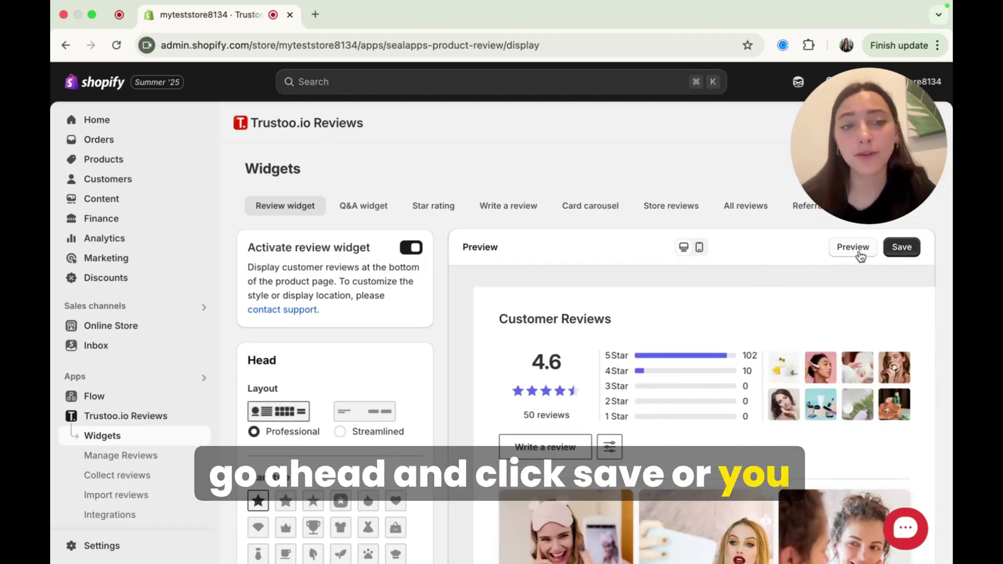
# - Save the widget settings and add the TT Import Reviews bookmarklet to the Bookmarks Bar
pyautogui.click(910, 248)
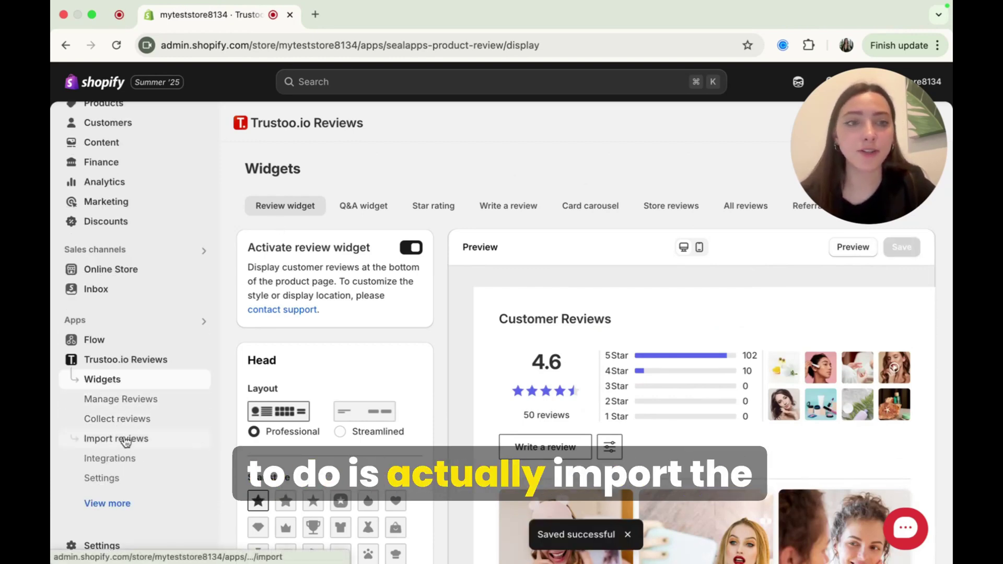
pyautogui.click(176, 447)
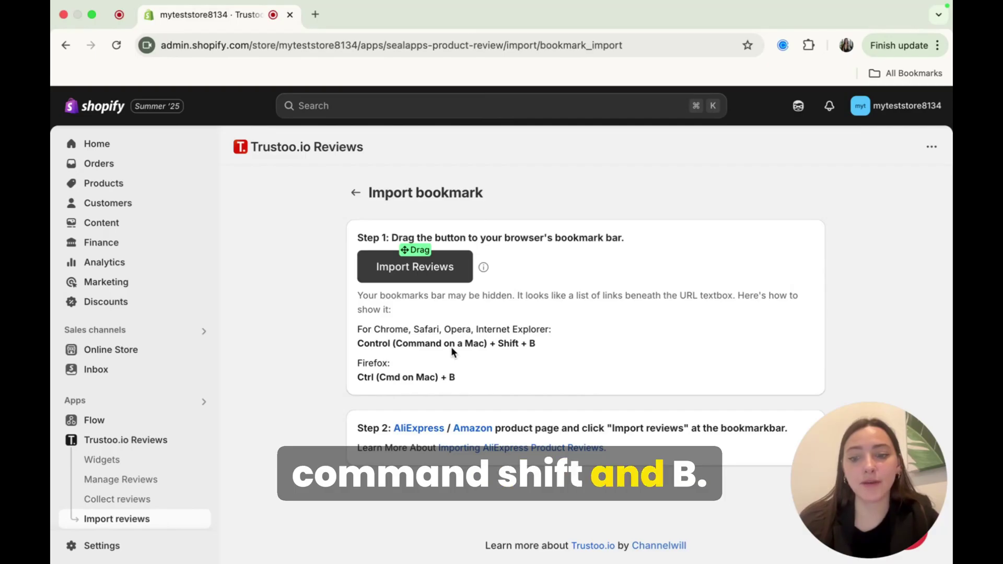
pyautogui.click(890, 73)
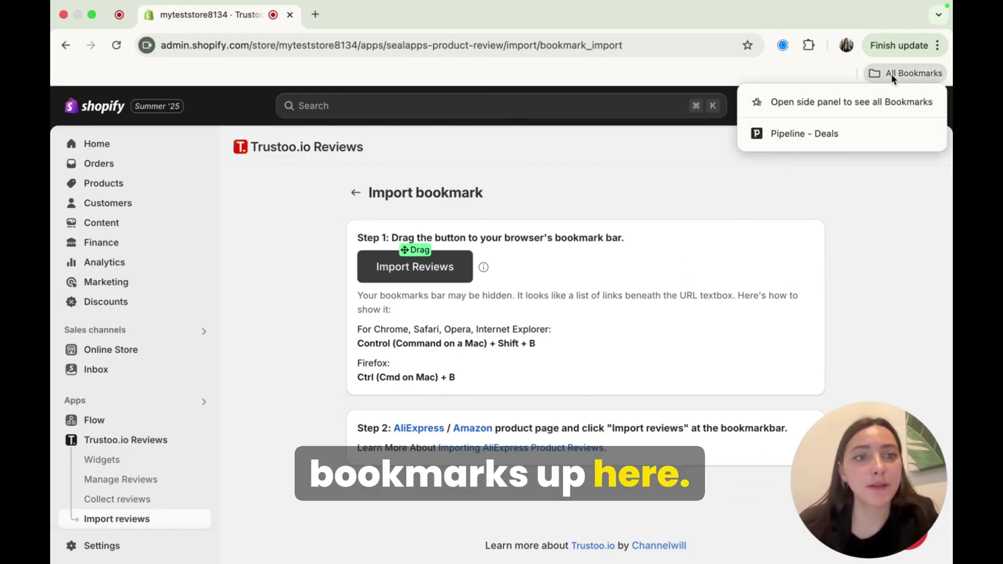
pyautogui.click(866, 103)
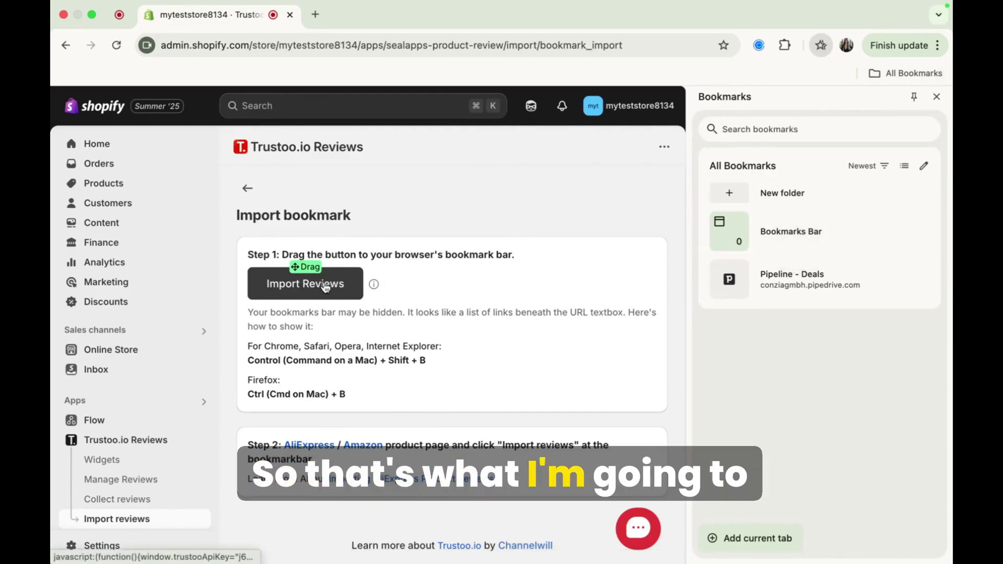
pyautogui.moveTo(336, 285); pyautogui.dragTo(769, 224)
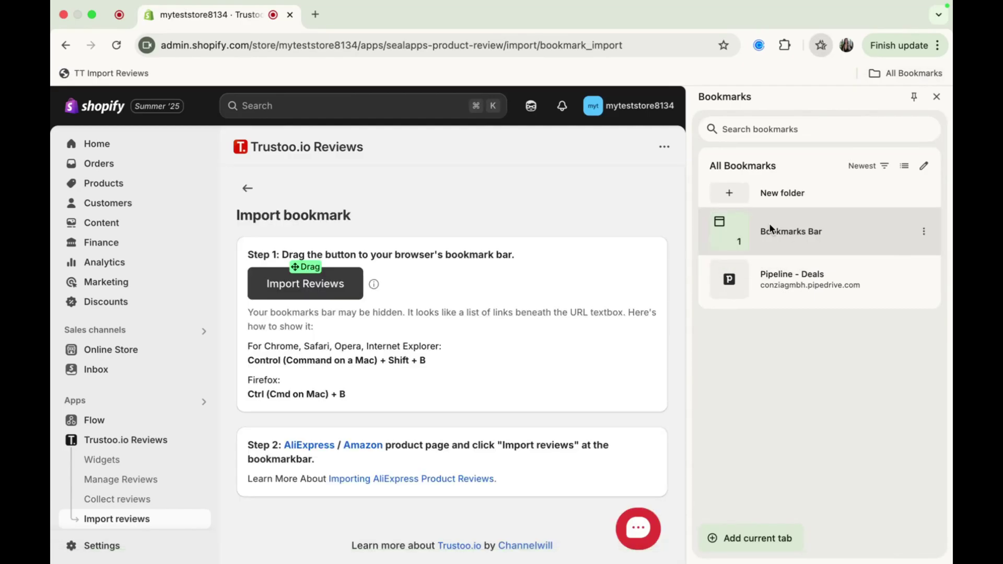
pyautogui.click(788, 229)
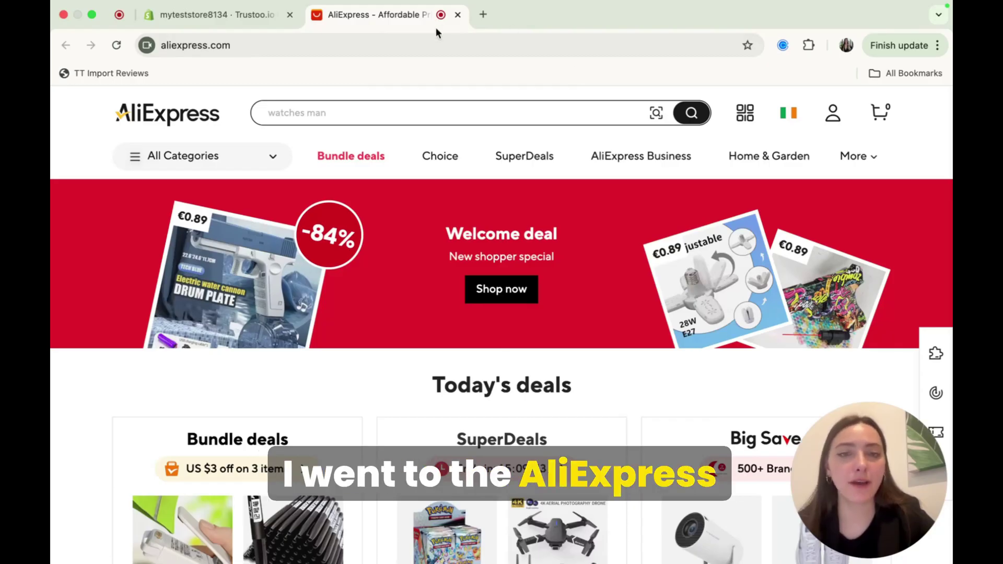
# - Start an AliExpress image search and bring up the Upload a photo file picker
pyautogui.click(656, 114)
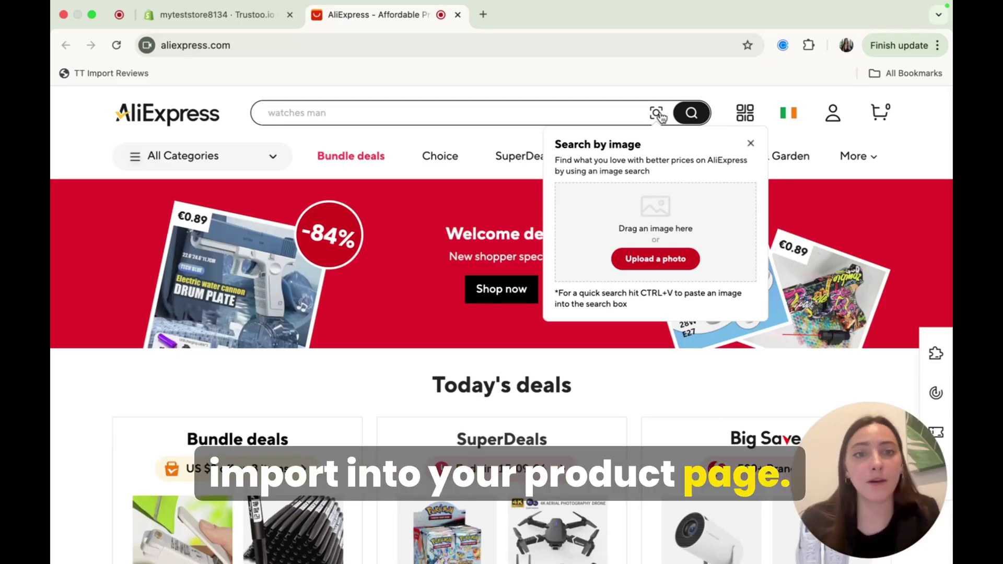
pyautogui.click(654, 259)
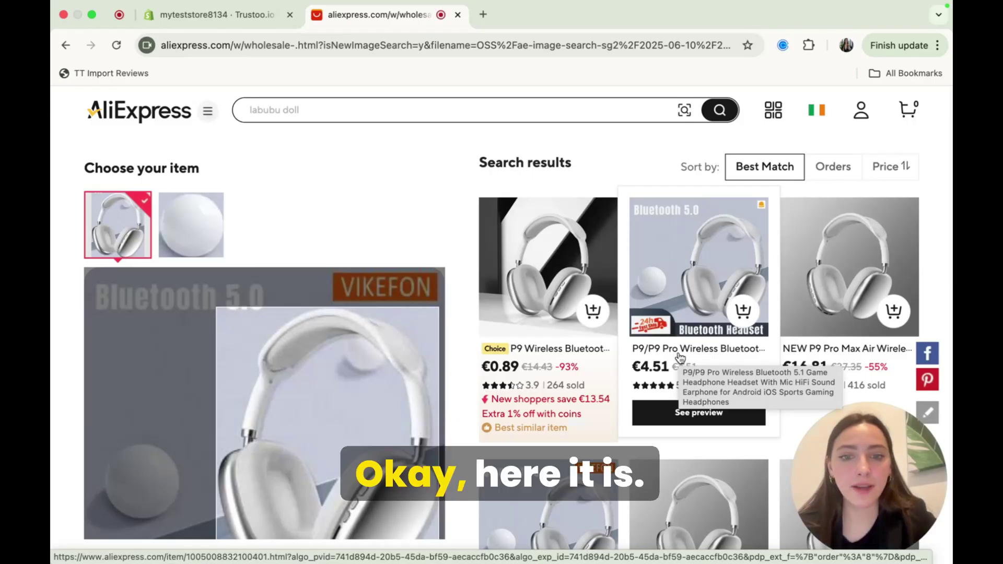
# - Scroll through the Best Match results for P9 Bluetooth headphones
pyautogui.scroll(-5, 679, 357)
pyautogui.scroll(-4, 679, 355)
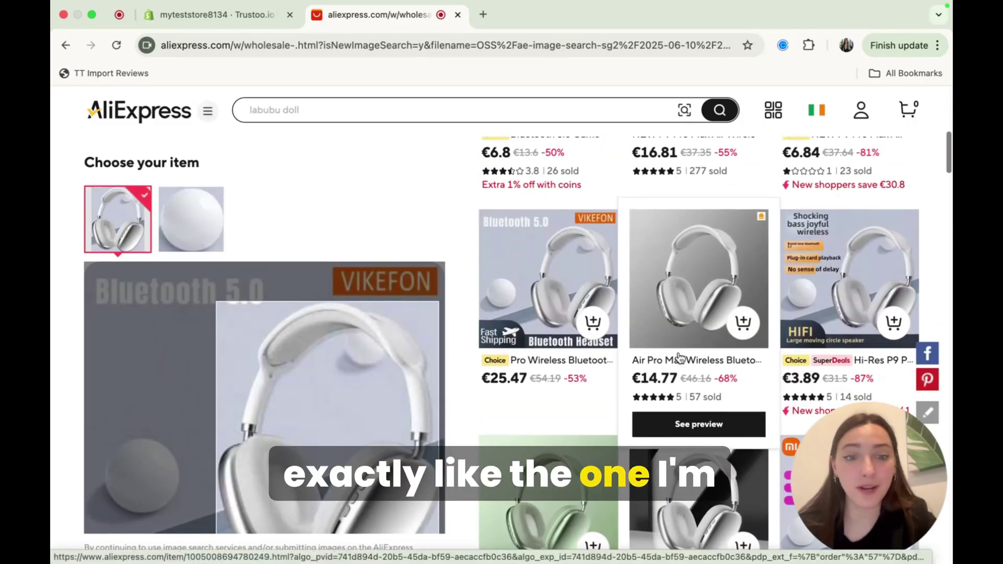
pyautogui.scroll(9, 679, 357)
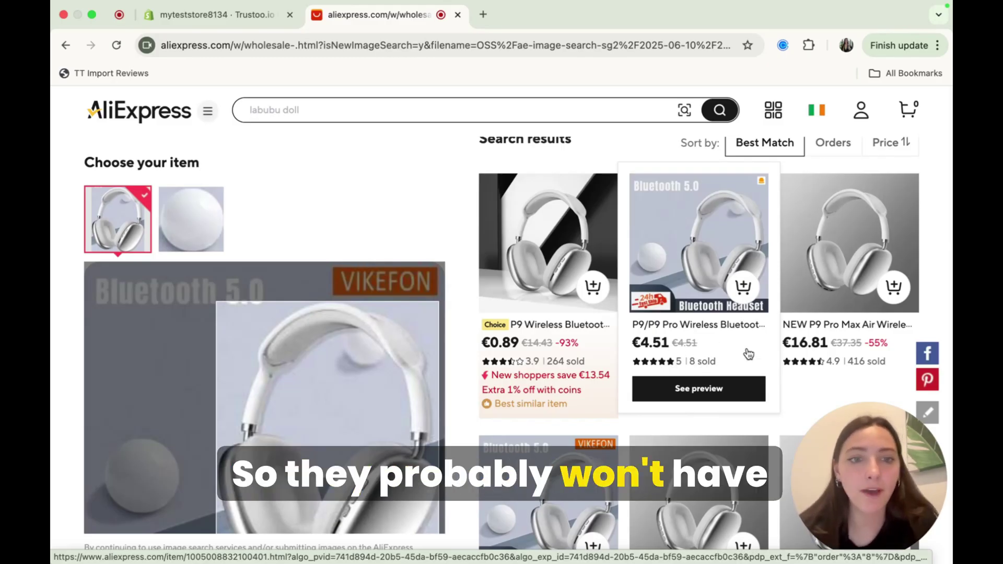
pyautogui.scroll(1, 836, 329)
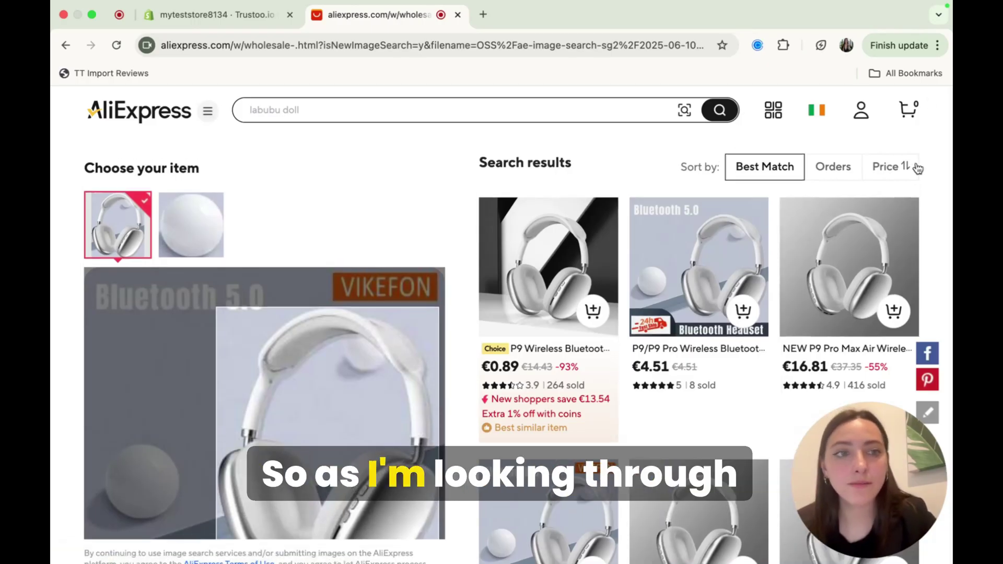
pyautogui.click(912, 74)
pyautogui.click(840, 100)
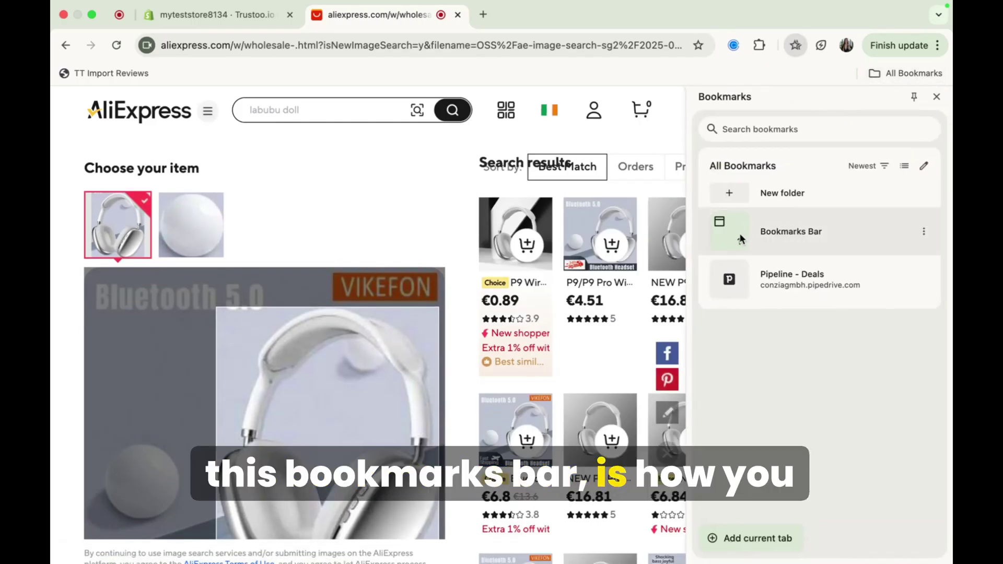
pyautogui.click(772, 238)
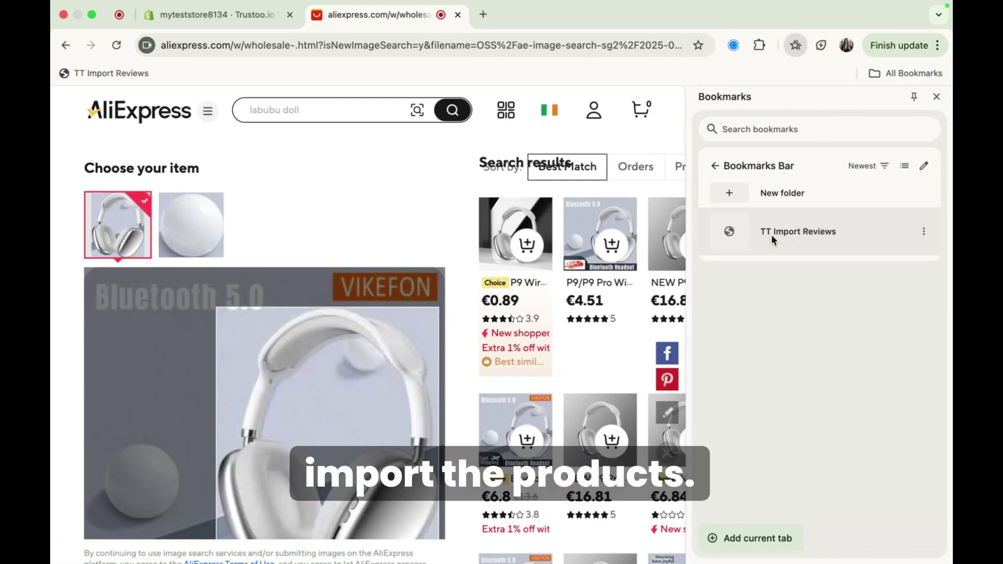
pyautogui.click(772, 235)
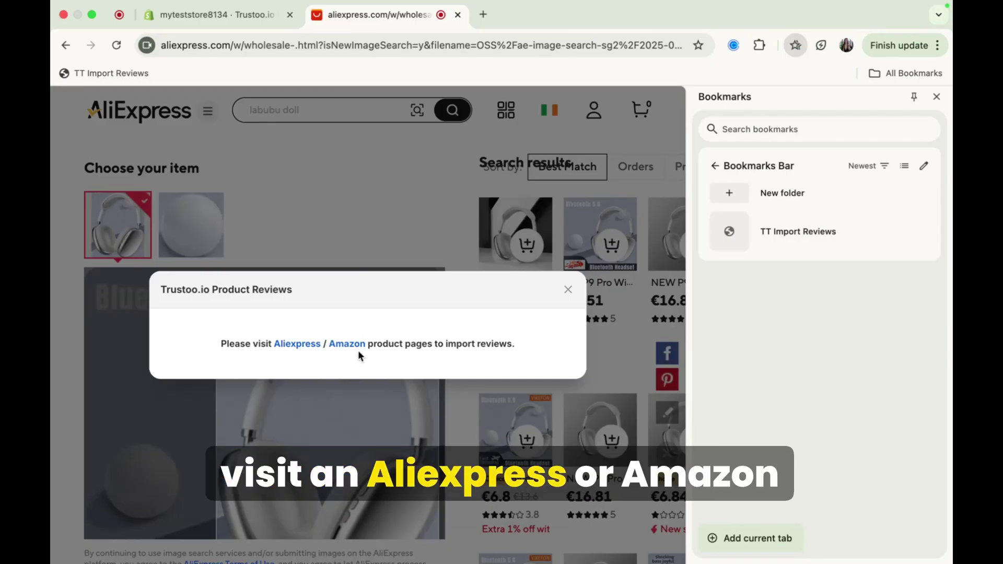
pyautogui.click(568, 290)
pyautogui.click(937, 97)
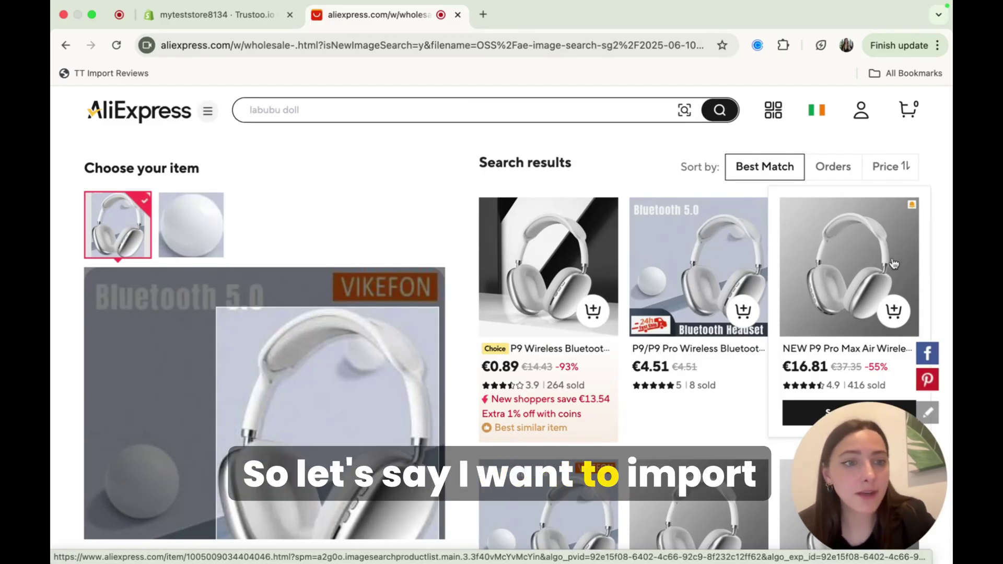
# - Open the NEW P9 Pro Max listing and show the Bookmarks Bar folder in the side panel
pyautogui.click(826, 255)
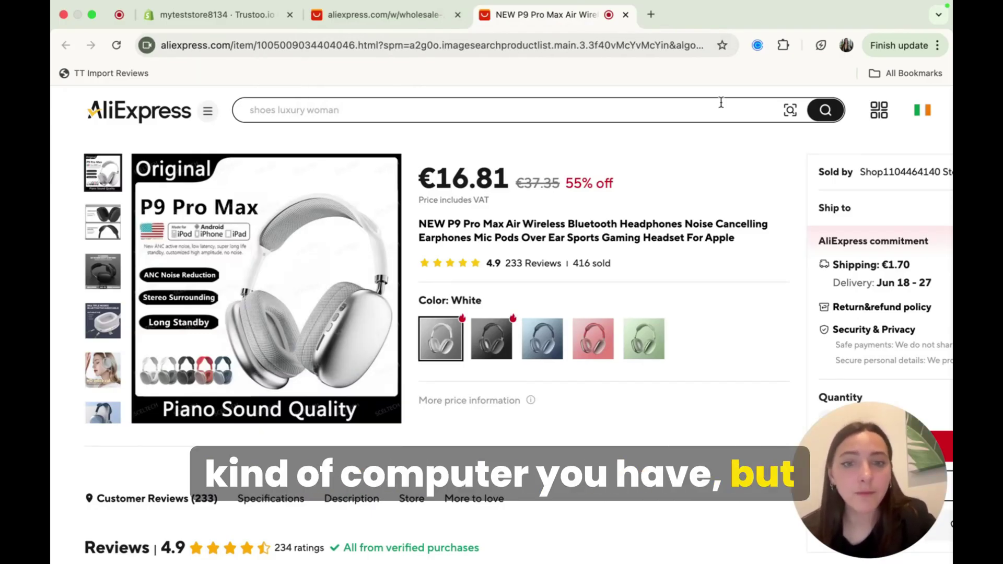
pyautogui.click(896, 74)
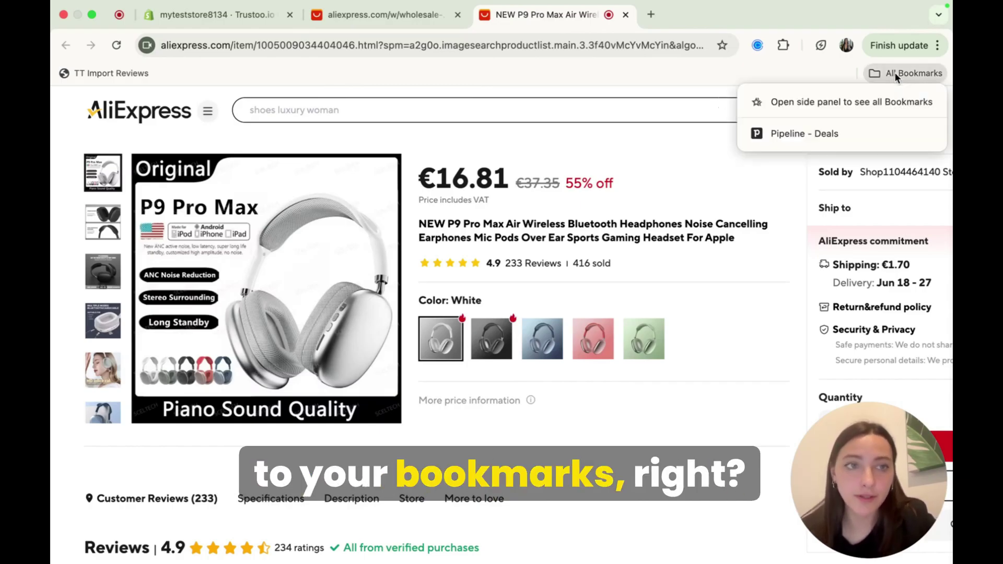
pyautogui.click(826, 101)
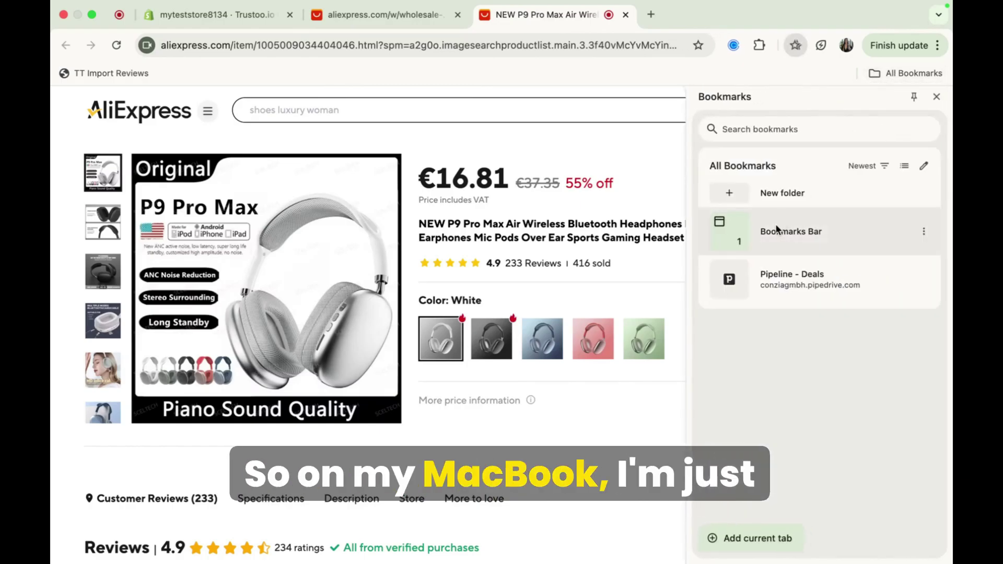
pyautogui.click(729, 237)
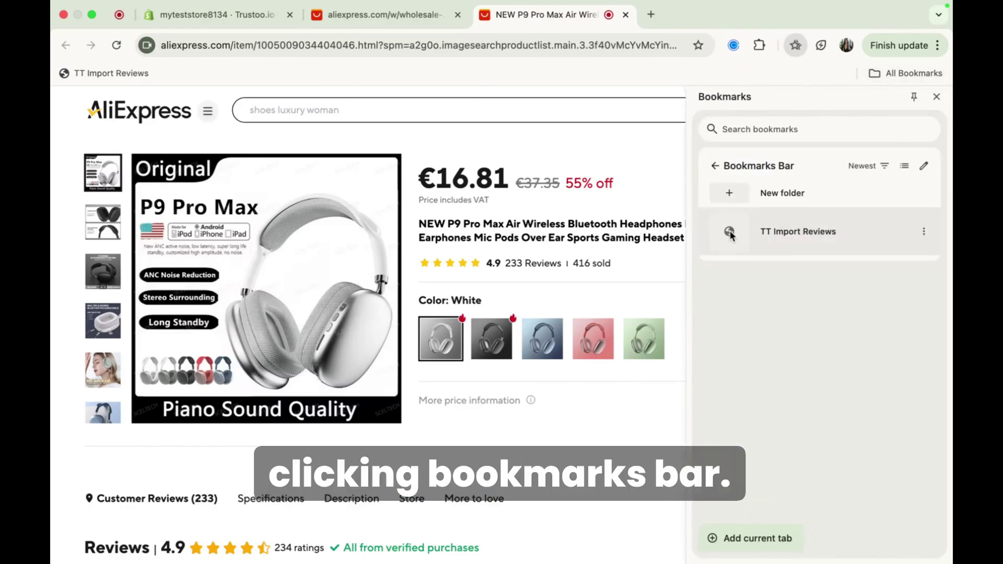
# - Start the Trustoo review import for this listing and pick the P9 Wireless headset as target product
pyautogui.click(779, 235)
pyautogui.click(431, 223)
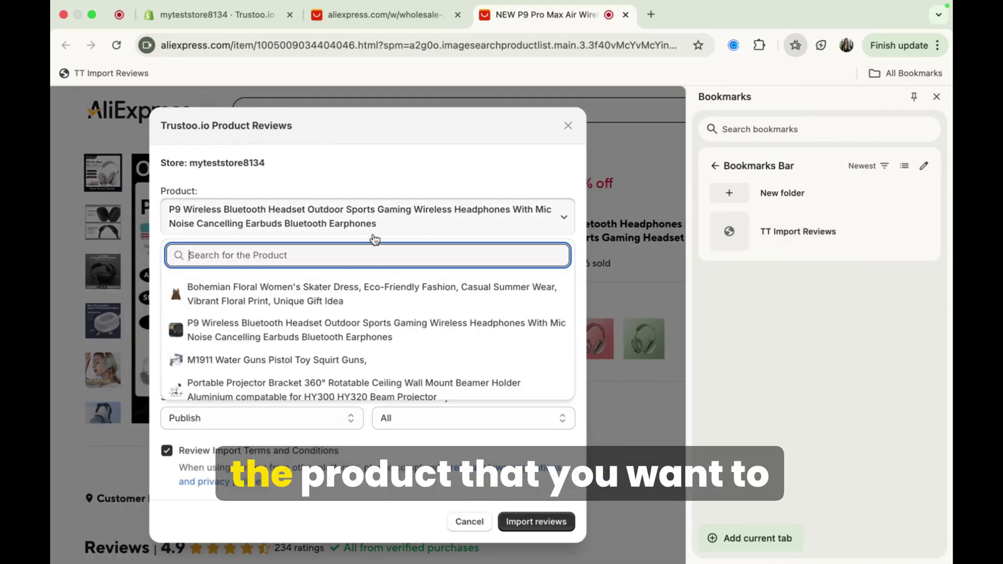
pyautogui.scroll(-3, 302, 359)
pyautogui.scroll(1, 302, 360)
pyautogui.scroll(2, 302, 359)
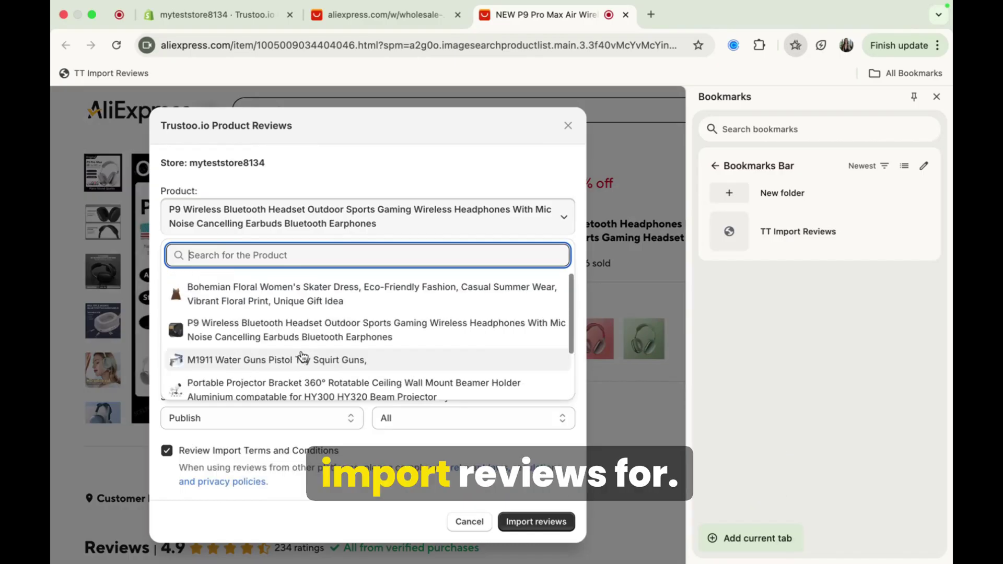
pyautogui.click(319, 330)
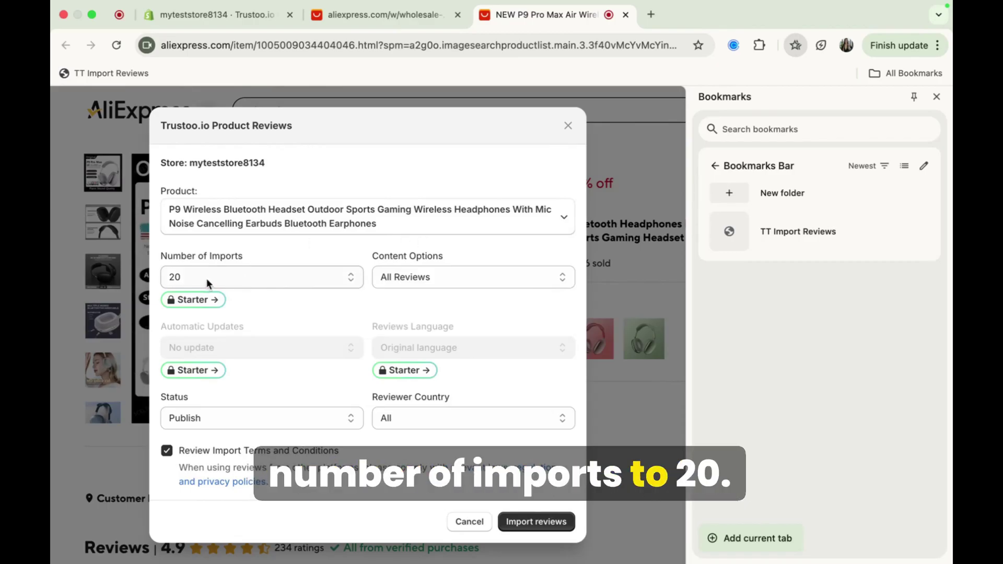
# - Import 20 Text & Photo Reviews and highlight the import success message
pyautogui.click(389, 281)
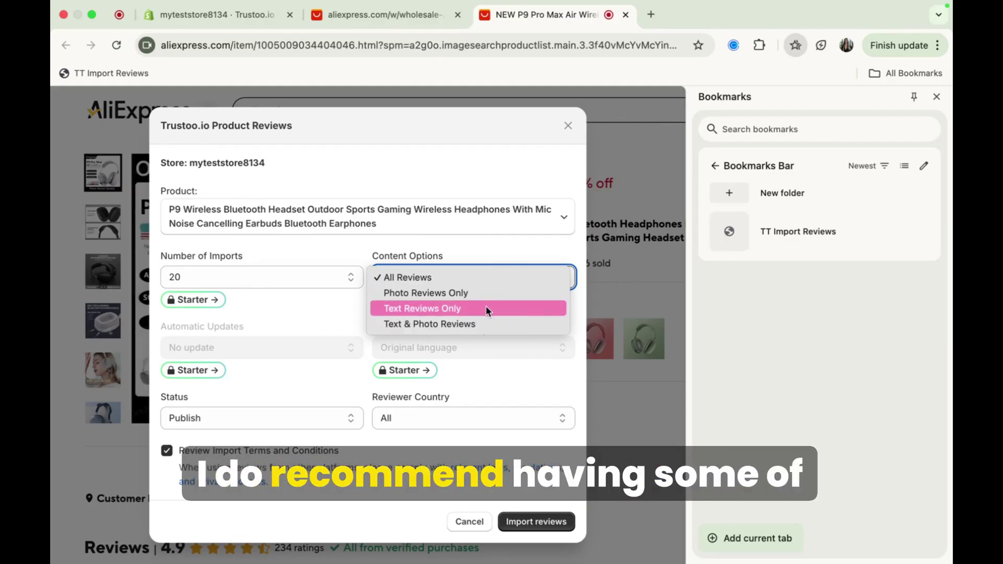
pyautogui.click(471, 324)
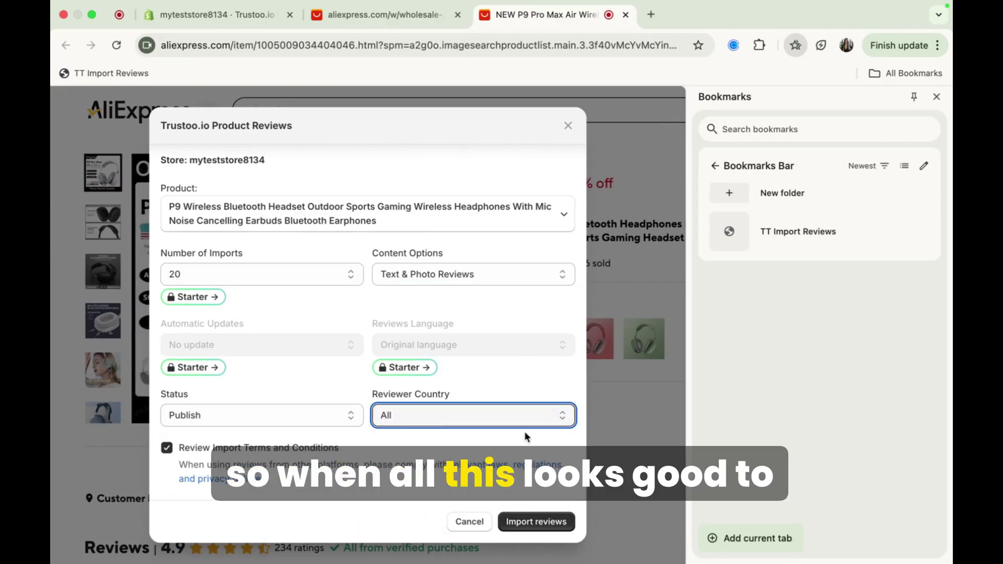
pyautogui.click(536, 522)
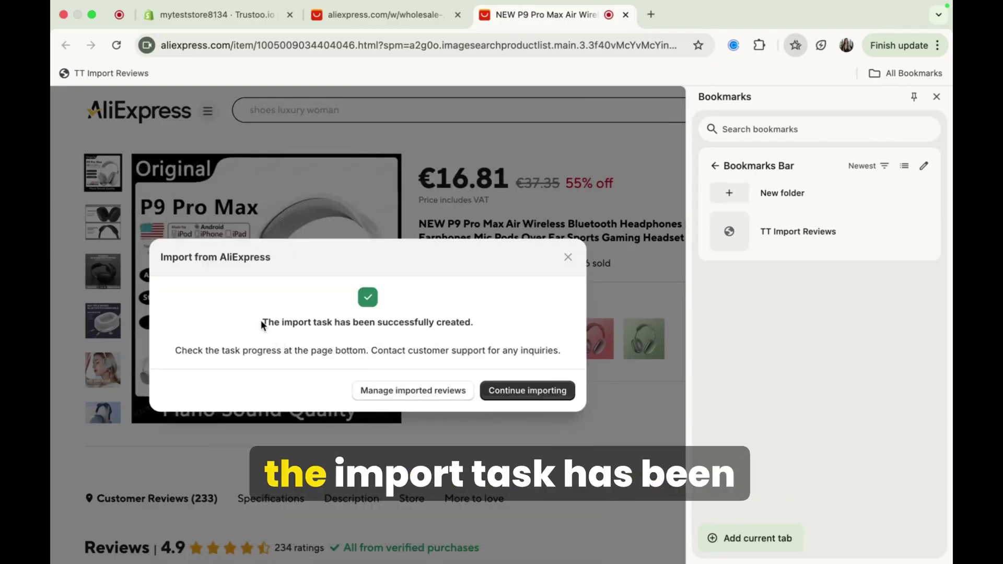
pyautogui.moveTo(266, 321); pyautogui.dragTo(470, 328)
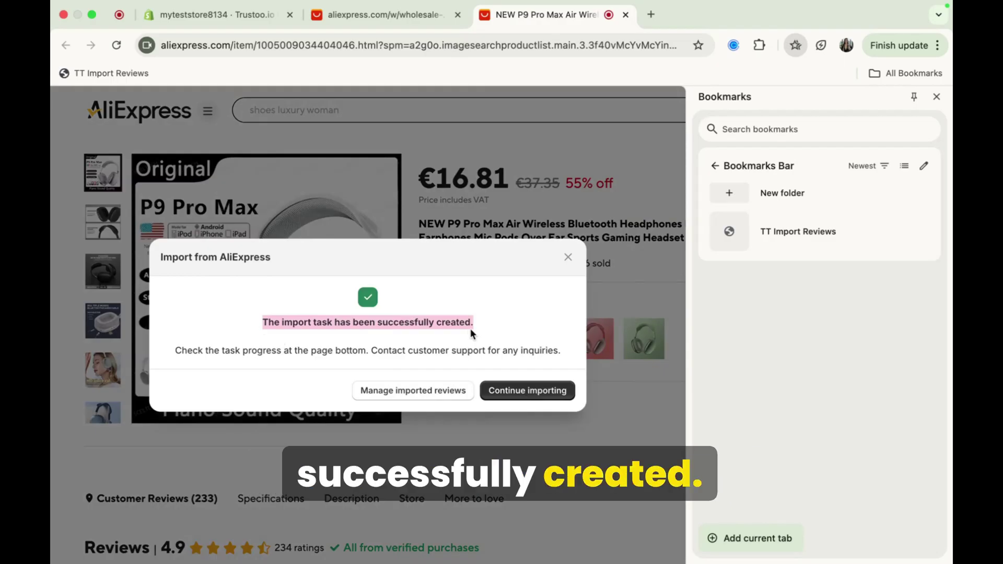
# - Open the imported reviews to show P9 Wireless at 6/20 published, 5.0, with its 6-per-product display limit
pyautogui.click(420, 396)
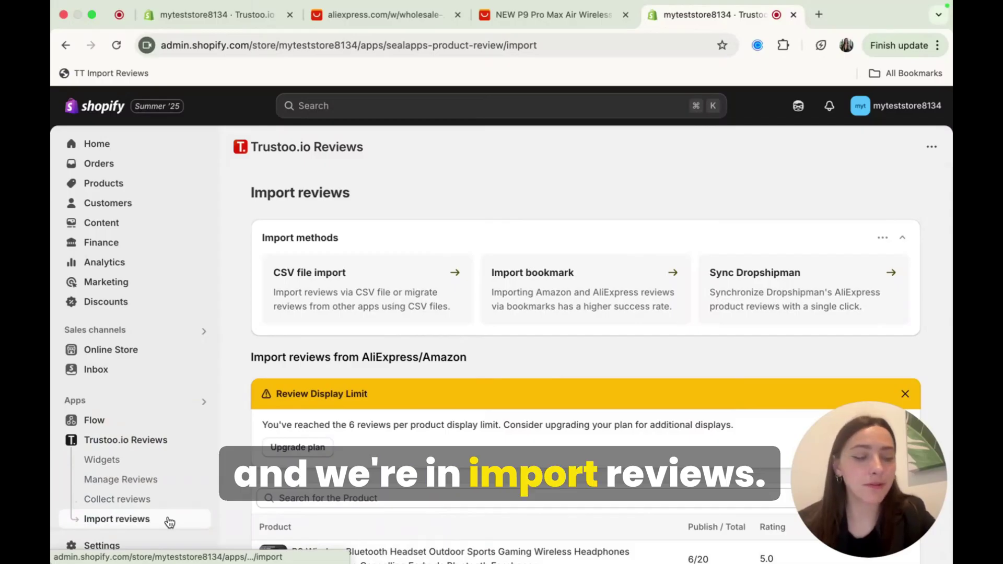
pyautogui.scroll(-5, 611, 437)
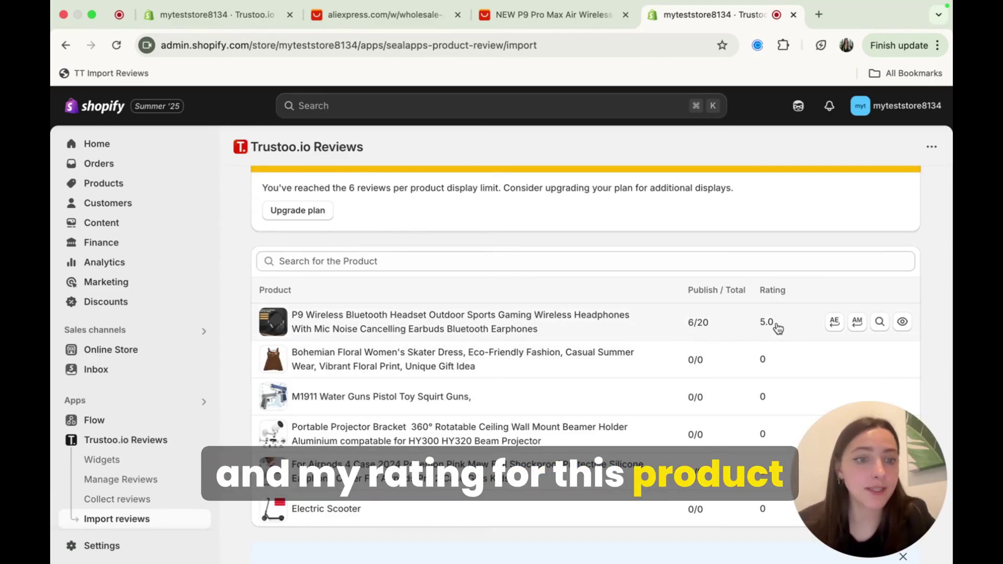
pyautogui.scroll(1, 775, 327)
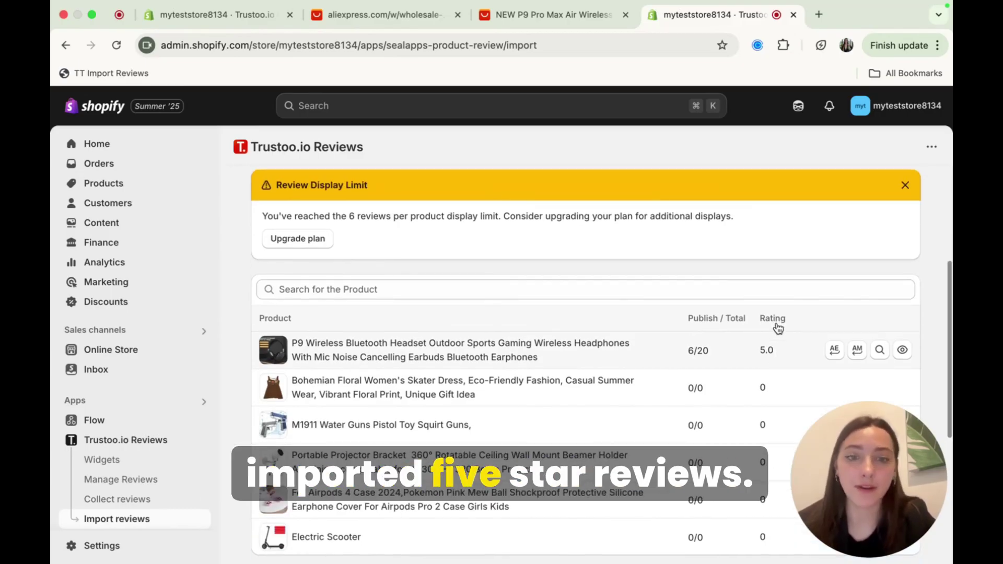
pyautogui.scroll(4, 776, 327)
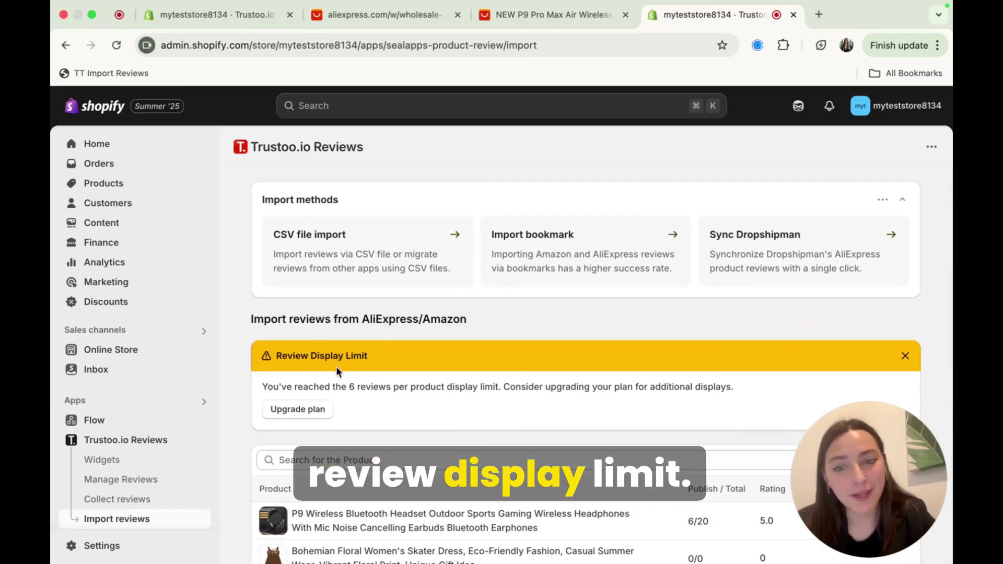
pyautogui.moveTo(347, 387); pyautogui.dragTo(501, 391)
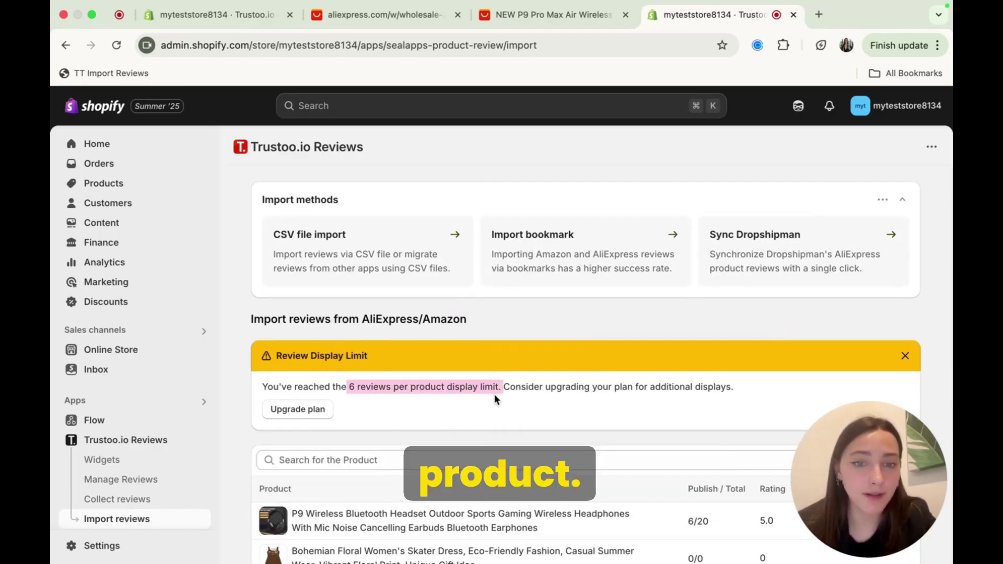
pyautogui.scroll(-3, 494, 394)
# - Open the P9 headphones' imported reviews and unpublish the one showing green headphones
pyautogui.click(439, 326)
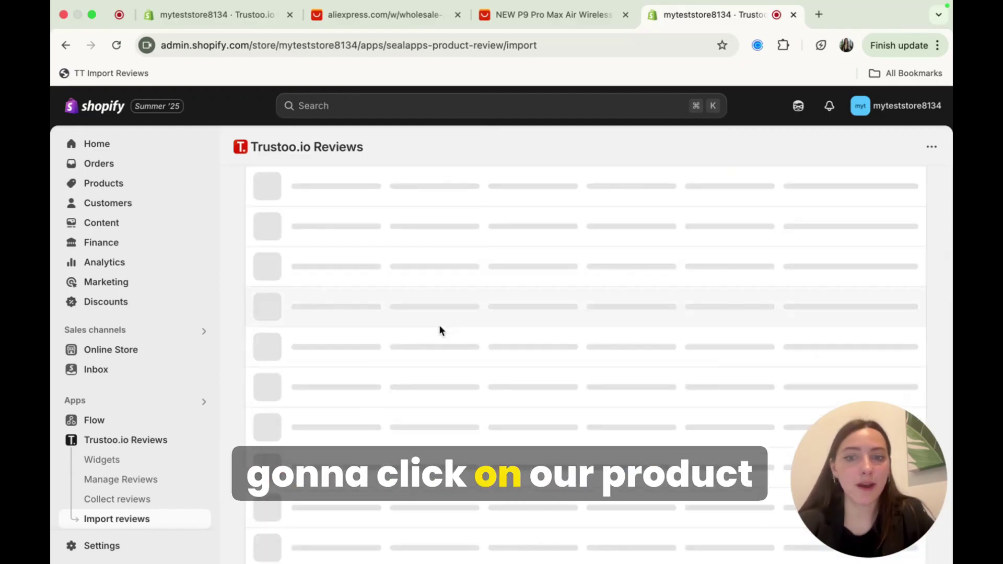
pyautogui.scroll(-1, 877, 340)
pyautogui.scroll(-10, 878, 343)
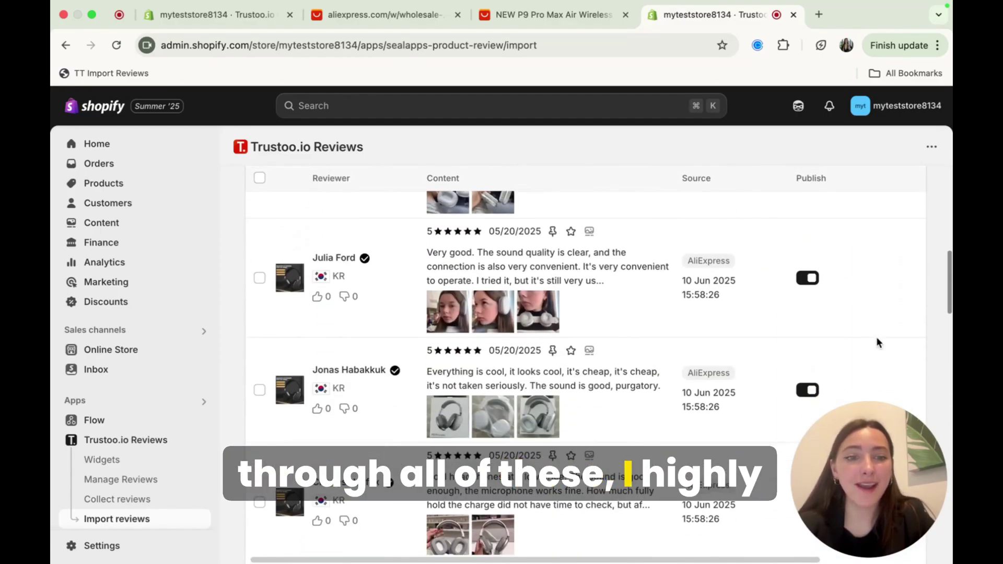
pyautogui.scroll(-5, 878, 342)
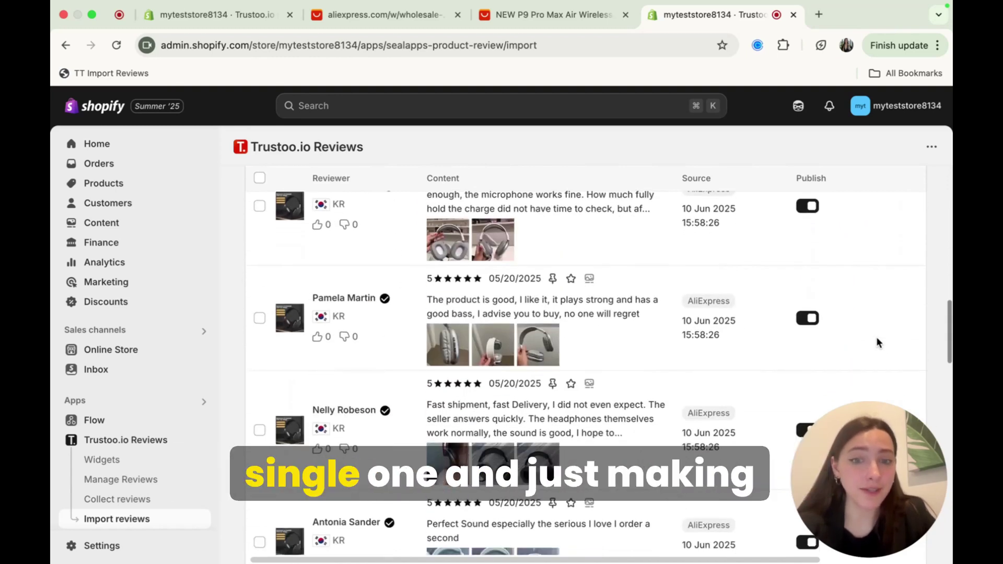
pyautogui.scroll(-4, 878, 343)
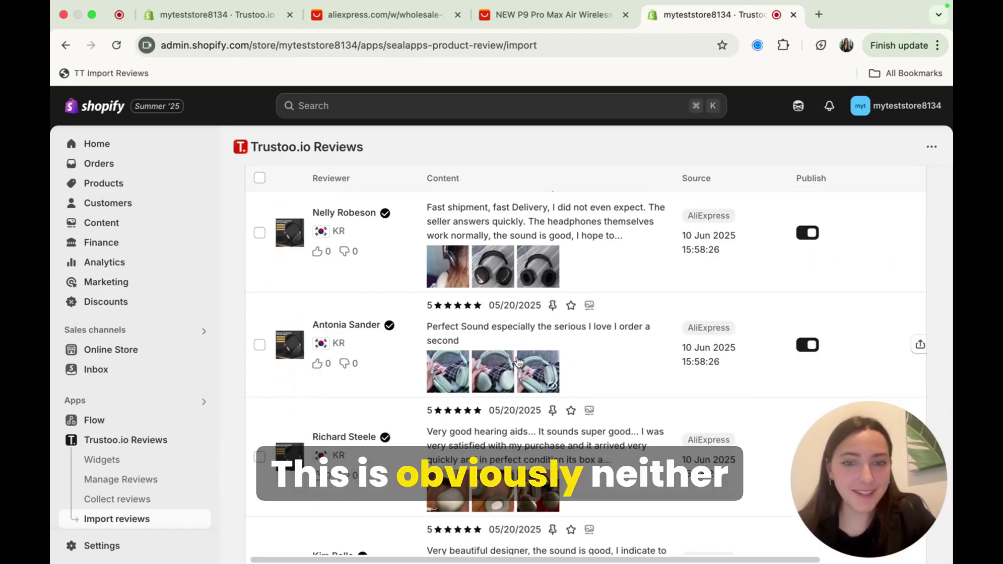
pyautogui.click(816, 348)
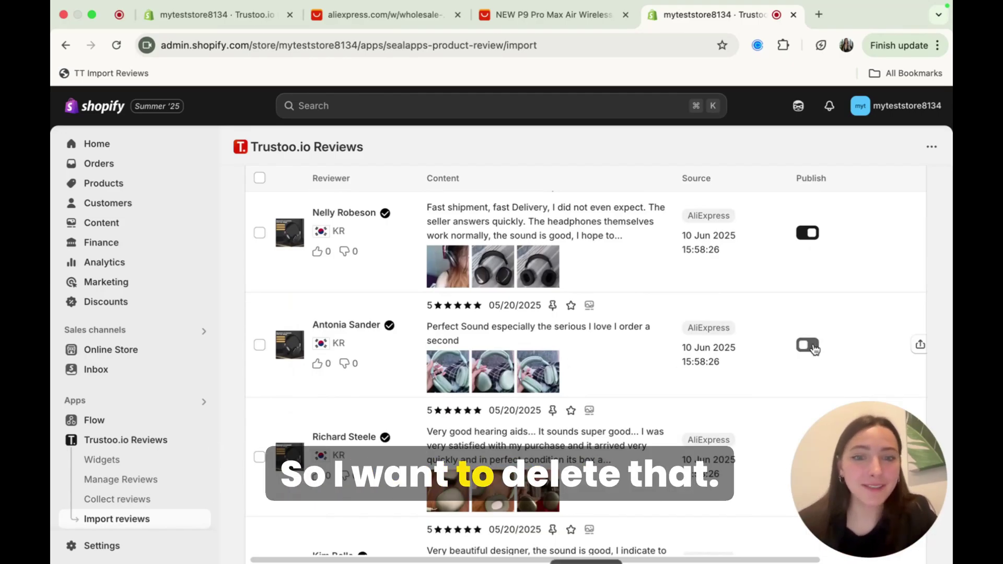
# - Scroll further down the reviews and demonstrate toggling a review's publication off and on
pyautogui.scroll(-2, 744, 345)
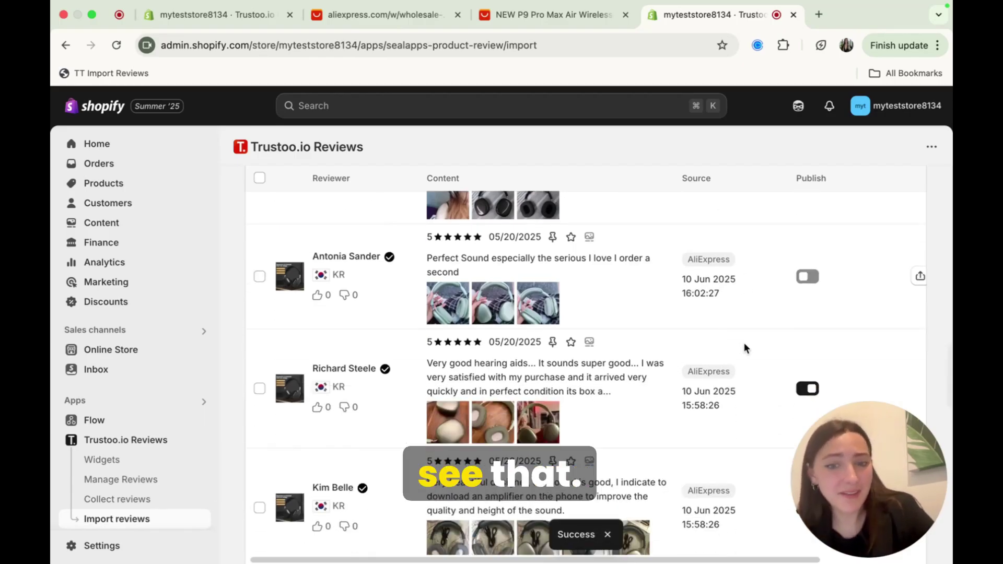
pyautogui.scroll(-1, 745, 345)
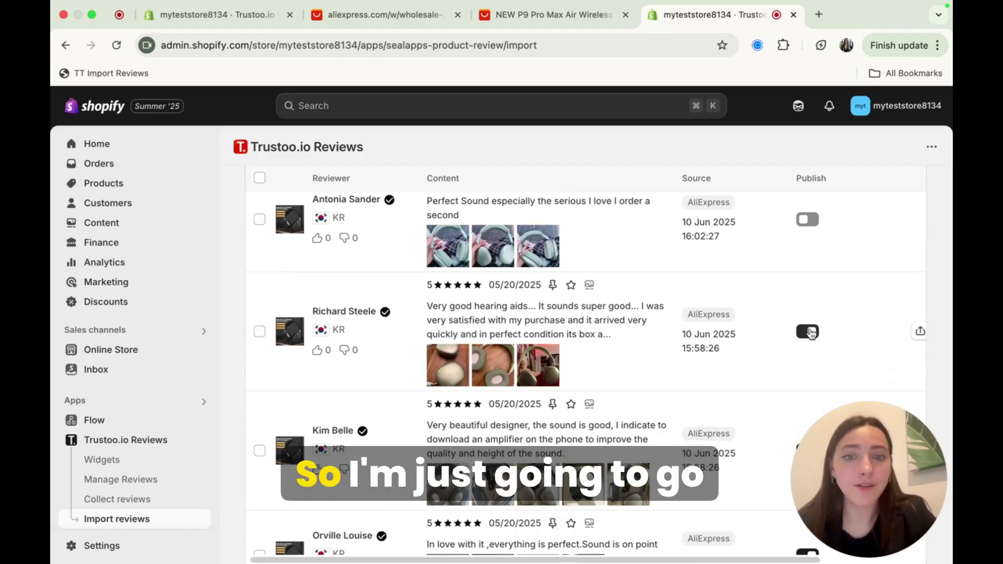
pyautogui.scroll(-7, 628, 376)
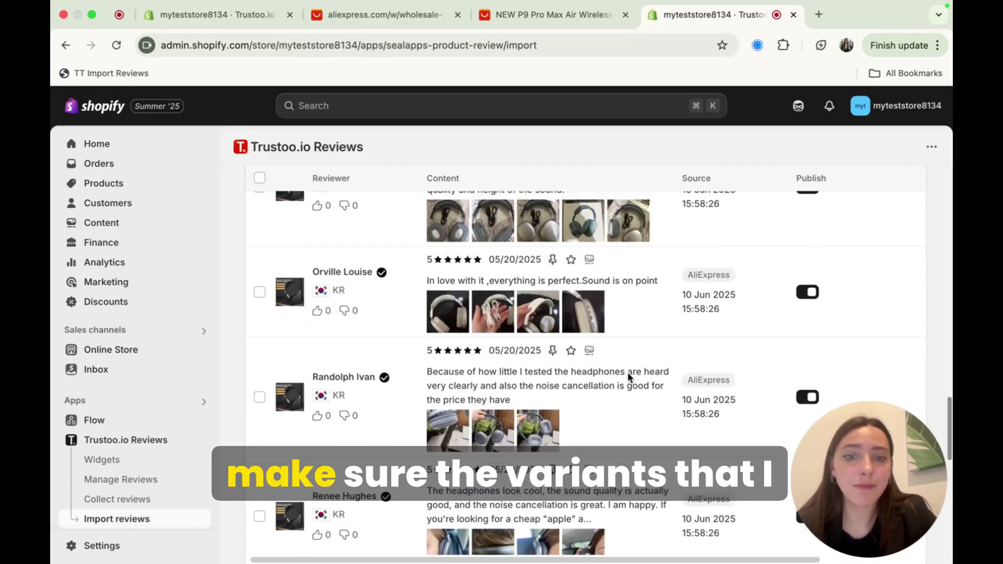
pyautogui.scroll(-6, 628, 376)
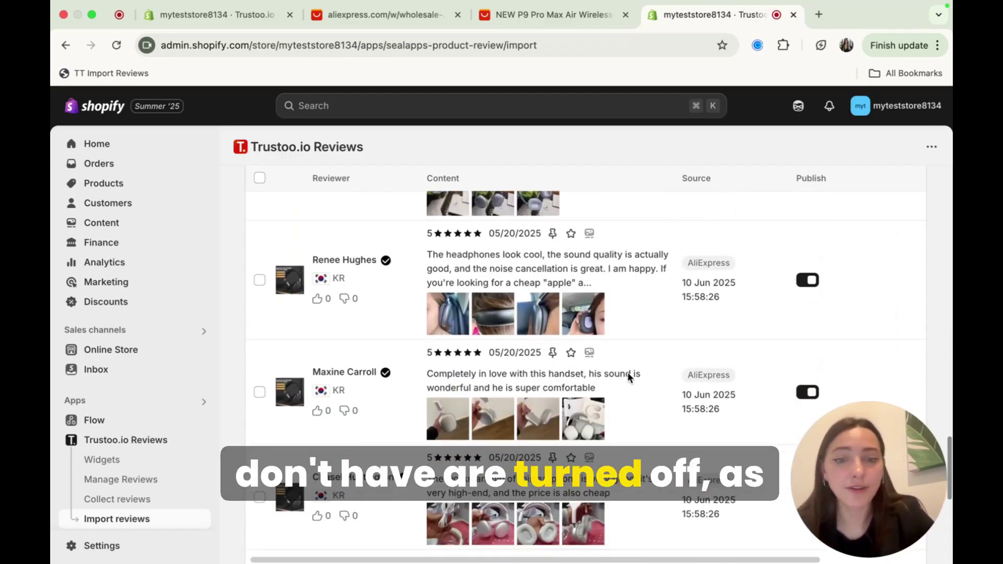
pyautogui.scroll(-3, 628, 376)
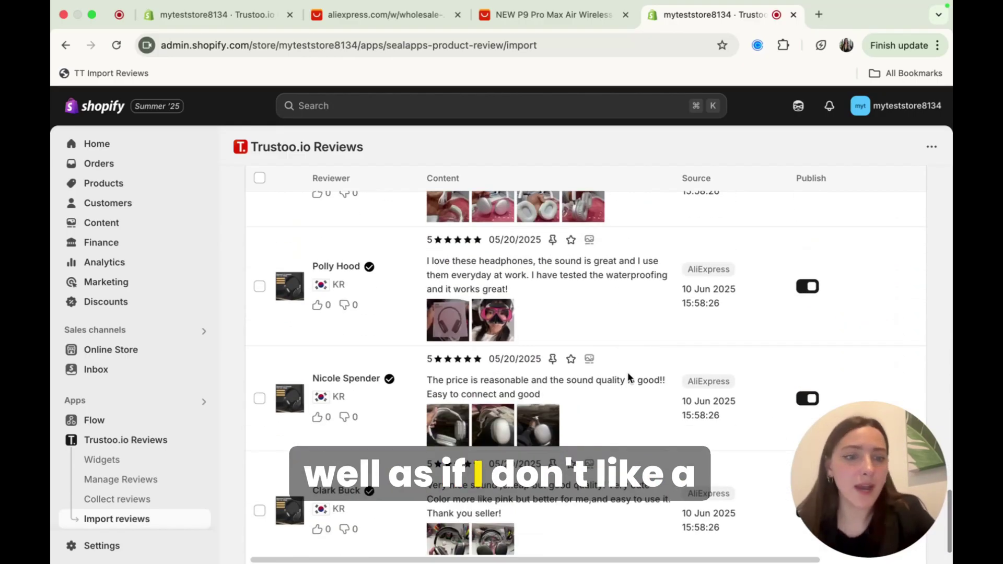
pyautogui.scroll(-1, 628, 372)
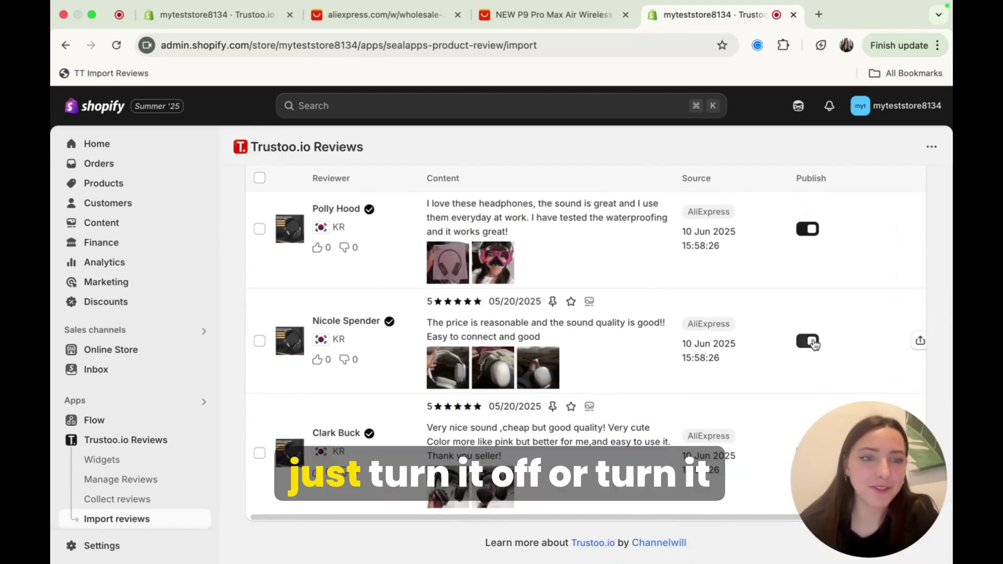
pyautogui.click(809, 342)
pyautogui.click(809, 342)
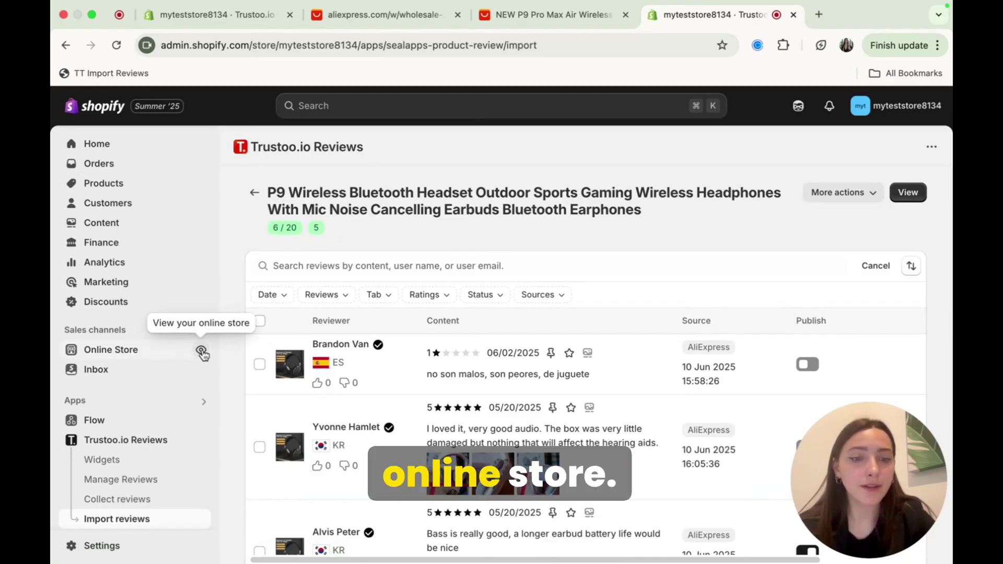
# - Open the live storefront and scroll through the headphones page's imported photo review grid
pyautogui.click(202, 352)
pyautogui.scroll(-2, 936, 330)
pyautogui.scroll(-5, 934, 325)
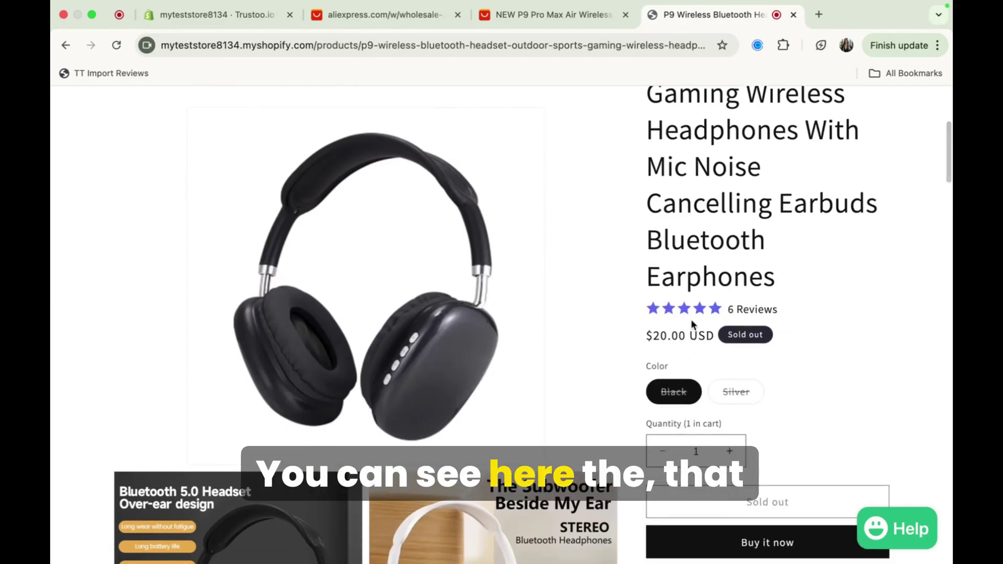
pyautogui.scroll(-10, 731, 324)
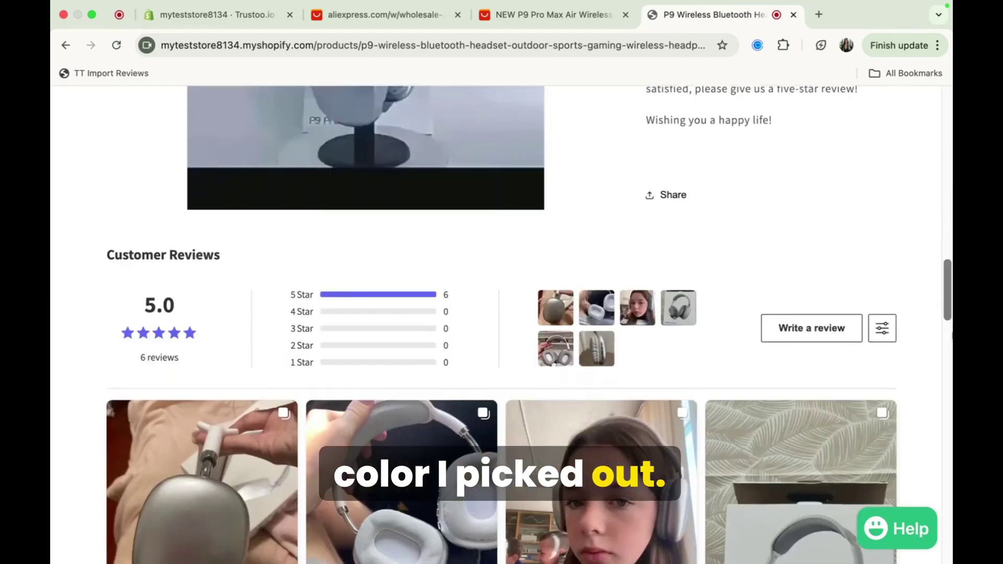
pyautogui.scroll(-4, 498, 426)
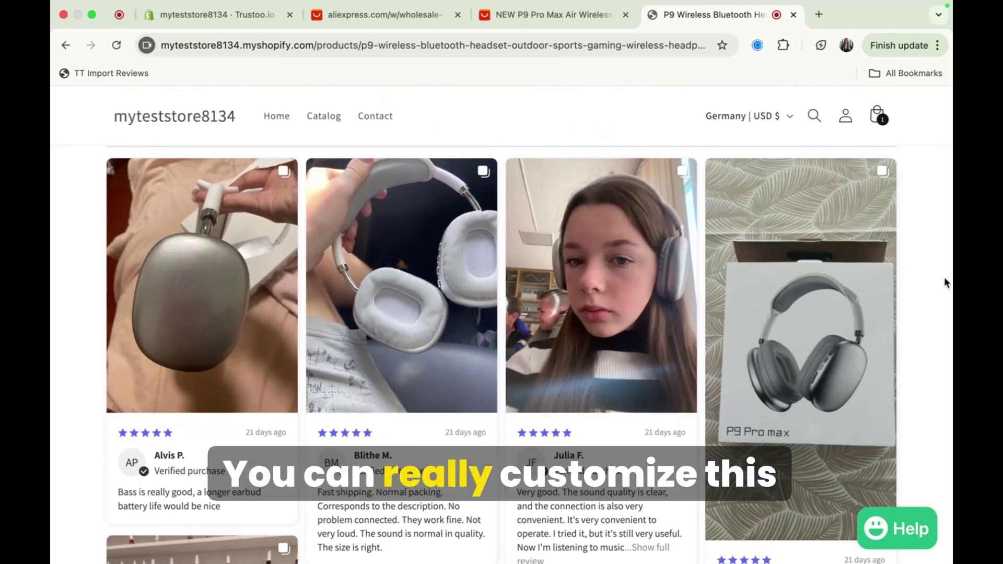
pyautogui.scroll(-3, 944, 278)
pyautogui.scroll(4, 944, 282)
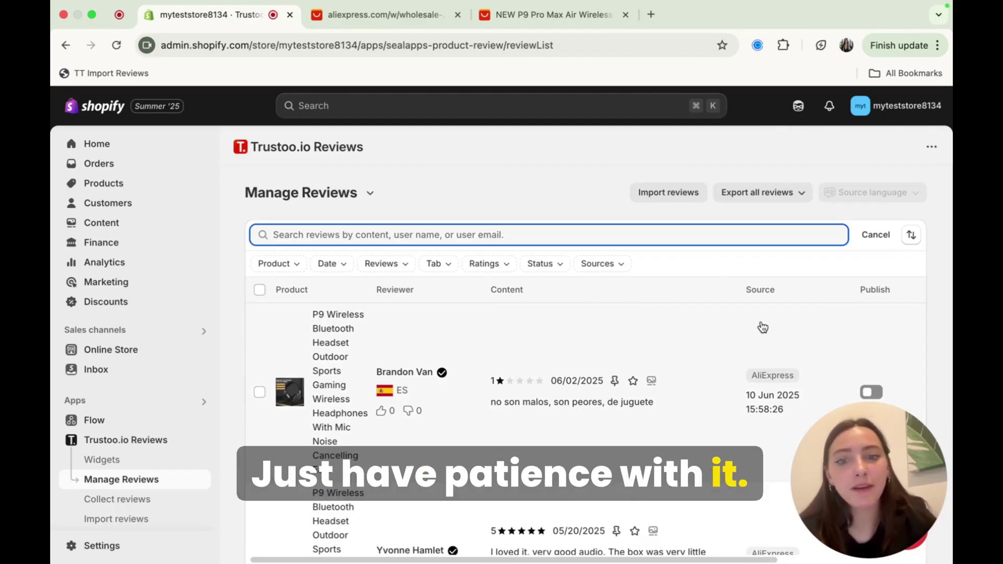
# - Scroll the Collect reviews settings past the reminders to highlight the Review Requests email template
pyautogui.scroll(-3, 633, 401)
pyautogui.scroll(3, 633, 401)
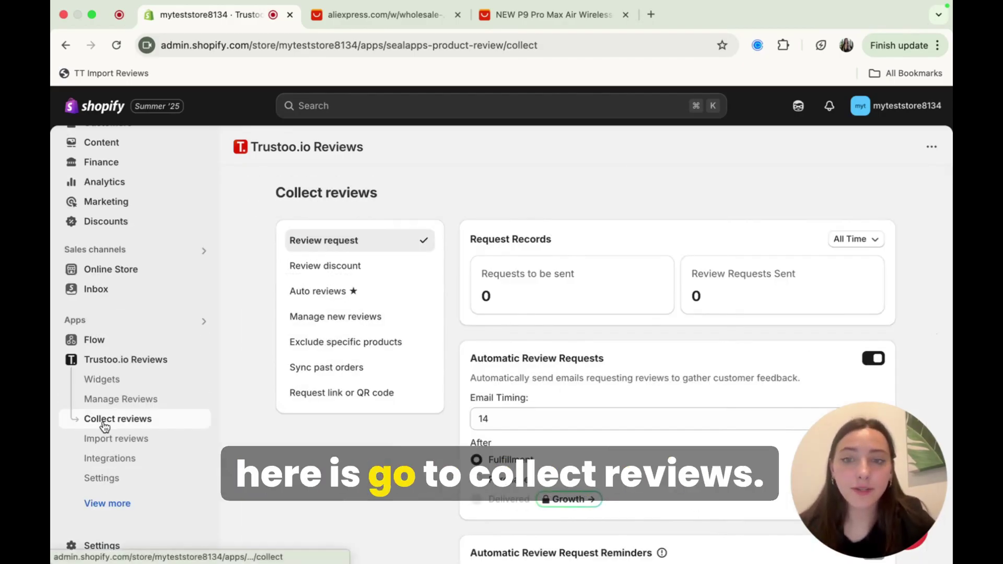
pyautogui.scroll(-3, 905, 286)
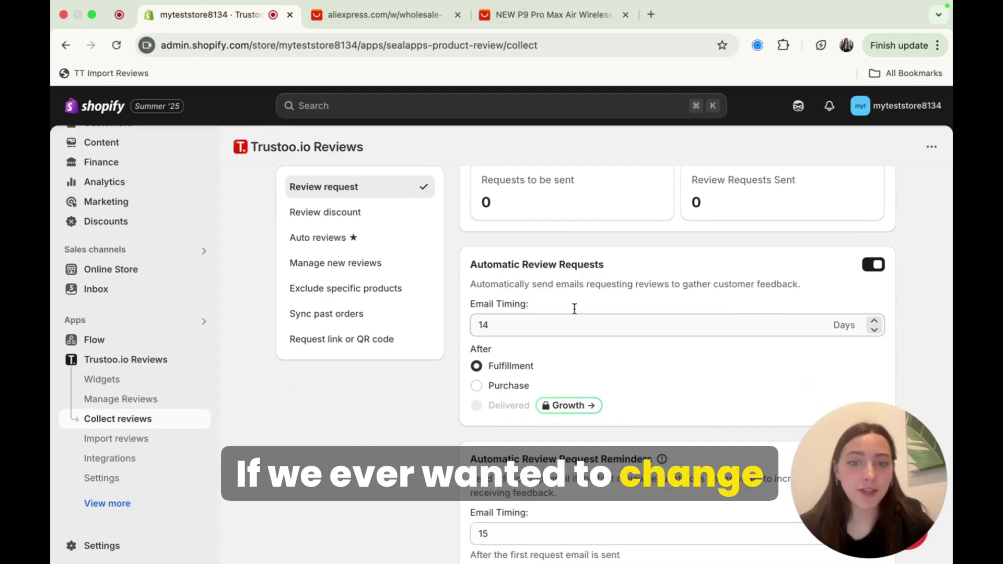
pyautogui.scroll(-5, 492, 242)
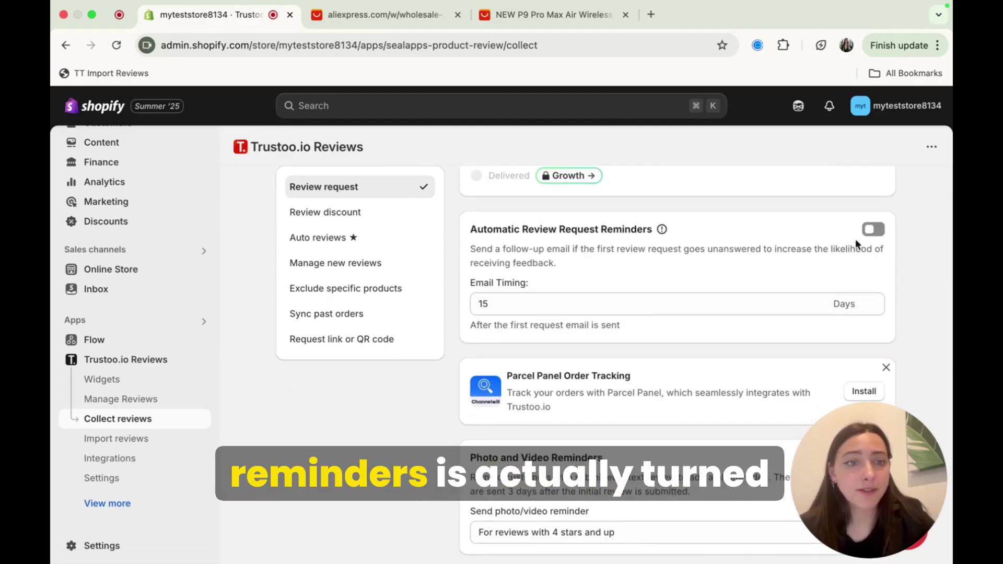
pyautogui.scroll(-6, 622, 403)
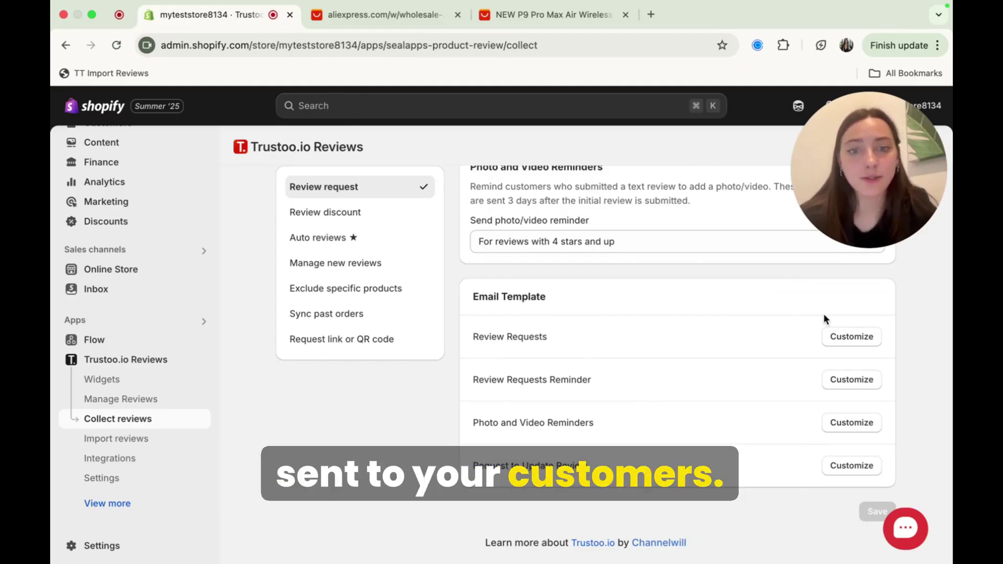
pyautogui.moveTo(472, 338); pyautogui.dragTo(552, 341)
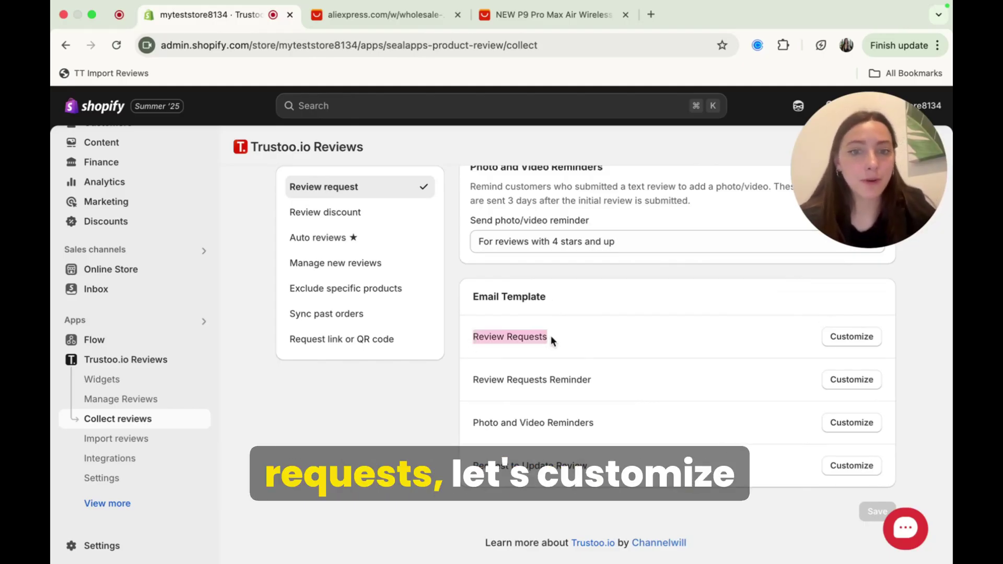
pyautogui.click(866, 336)
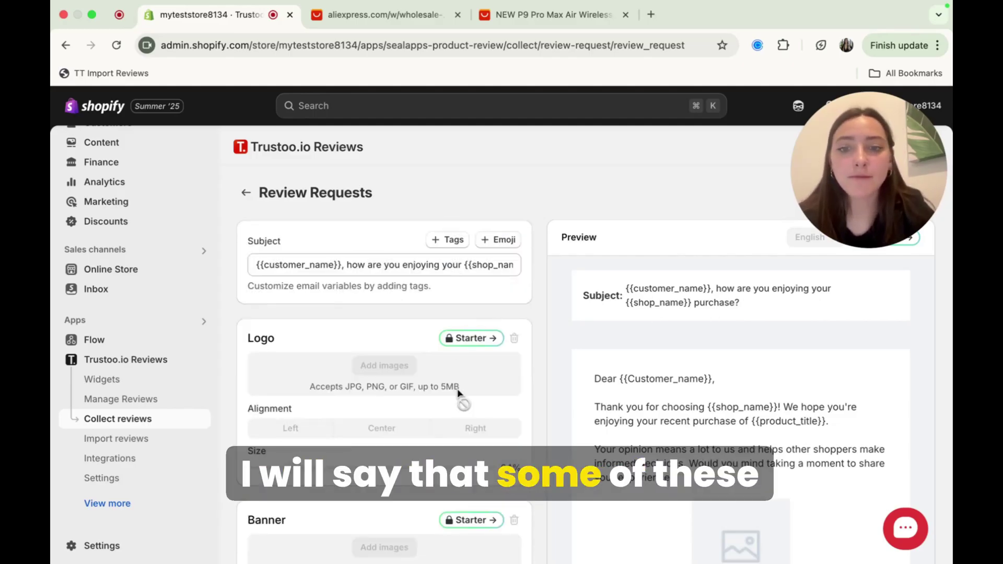
pyautogui.scroll(-3, 397, 392)
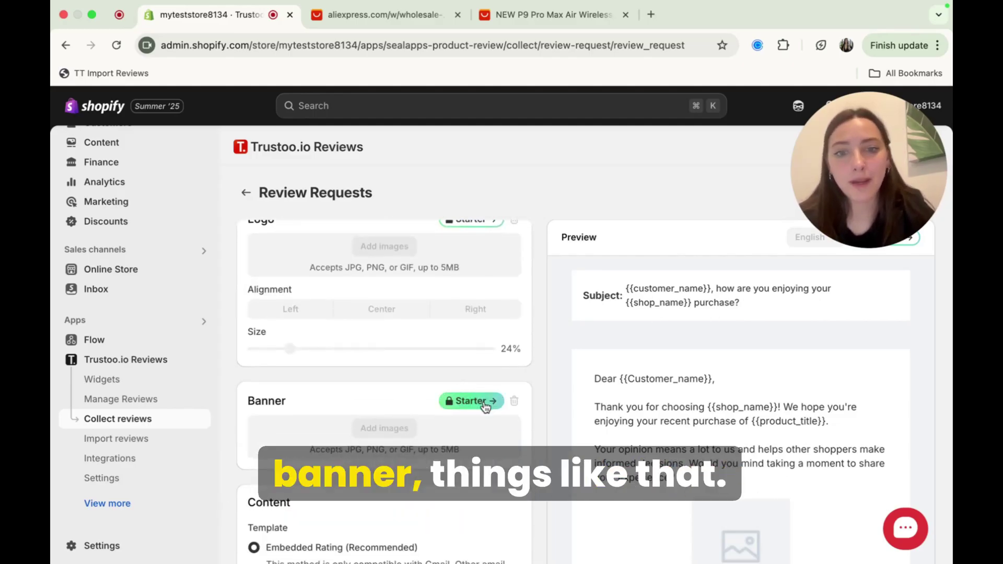
pyautogui.scroll(-3, 484, 405)
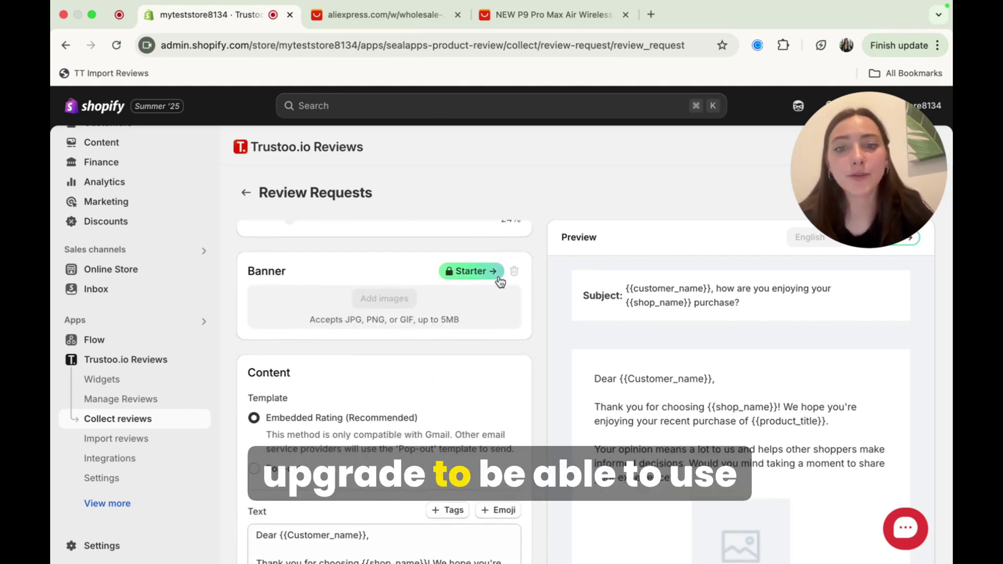
pyautogui.scroll(-4, 491, 337)
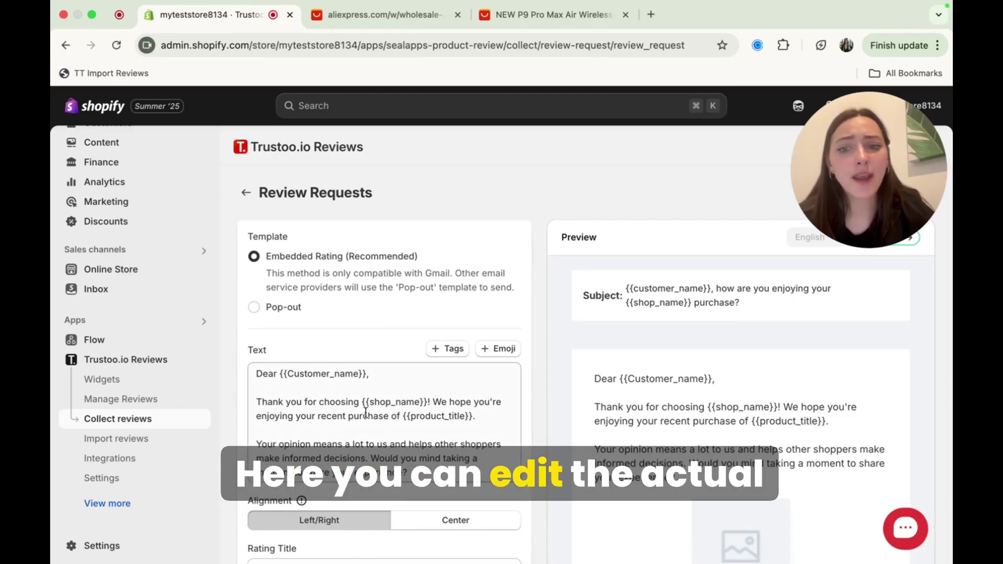
pyautogui.scroll(-8, 314, 366)
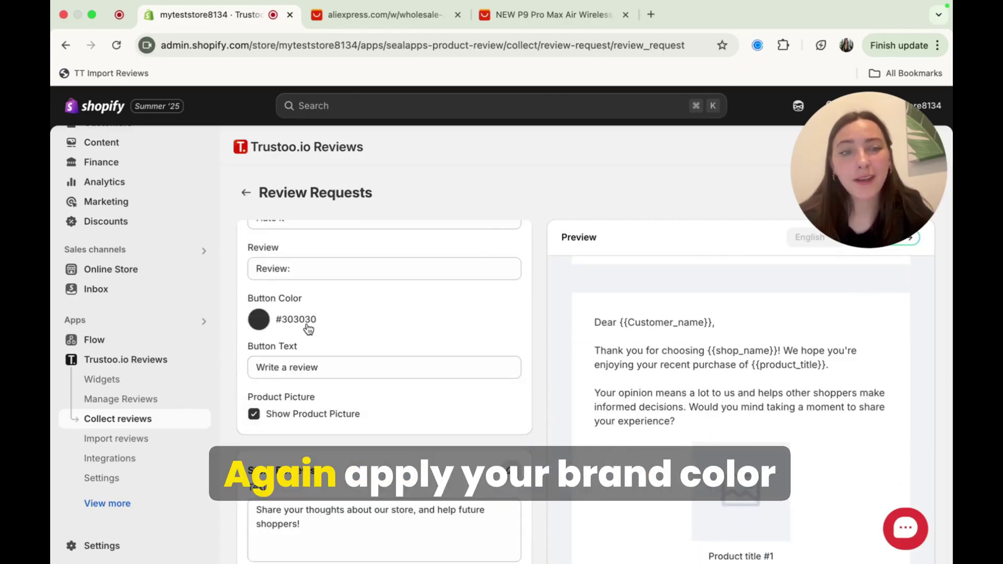
pyautogui.scroll(-4, 378, 332)
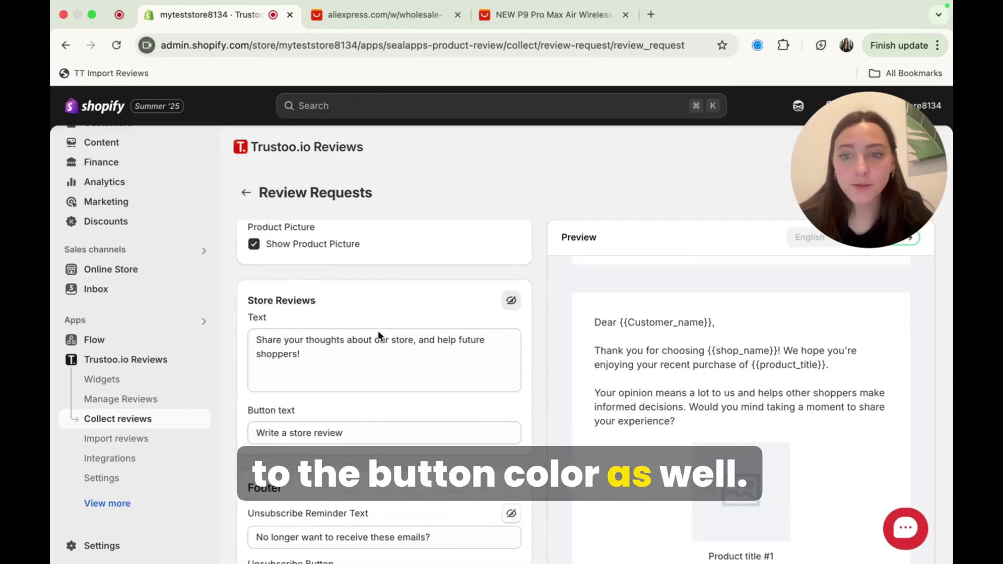
pyautogui.scroll(-4, 377, 331)
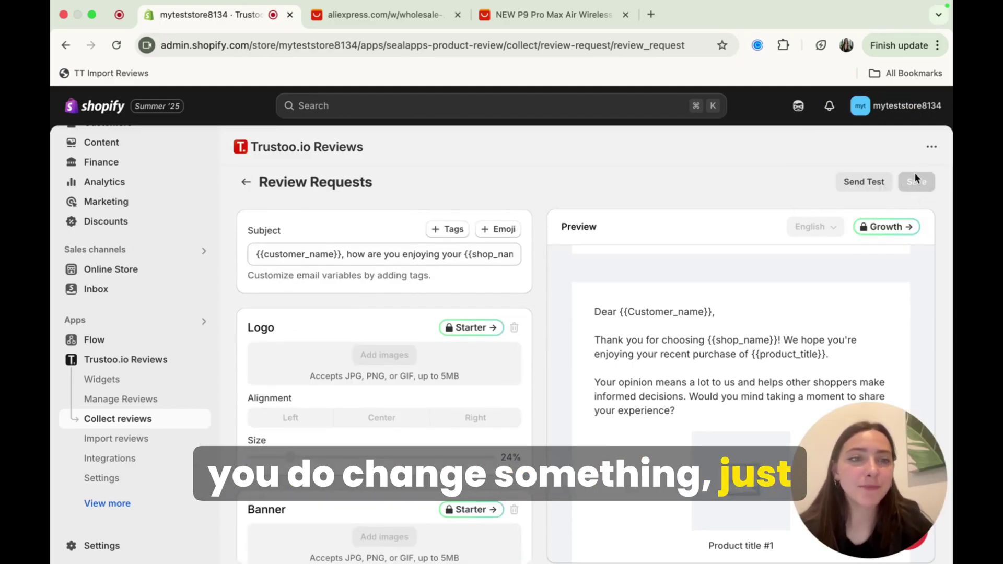
# - Go back to Collect reviews and bring up the Review discount settings
pyautogui.click(246, 182)
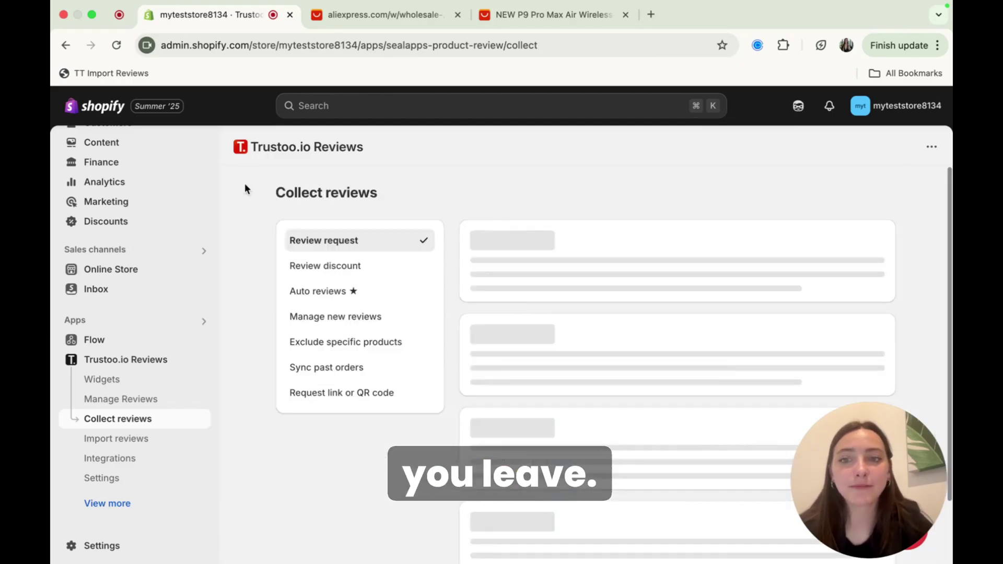
pyautogui.click(310, 275)
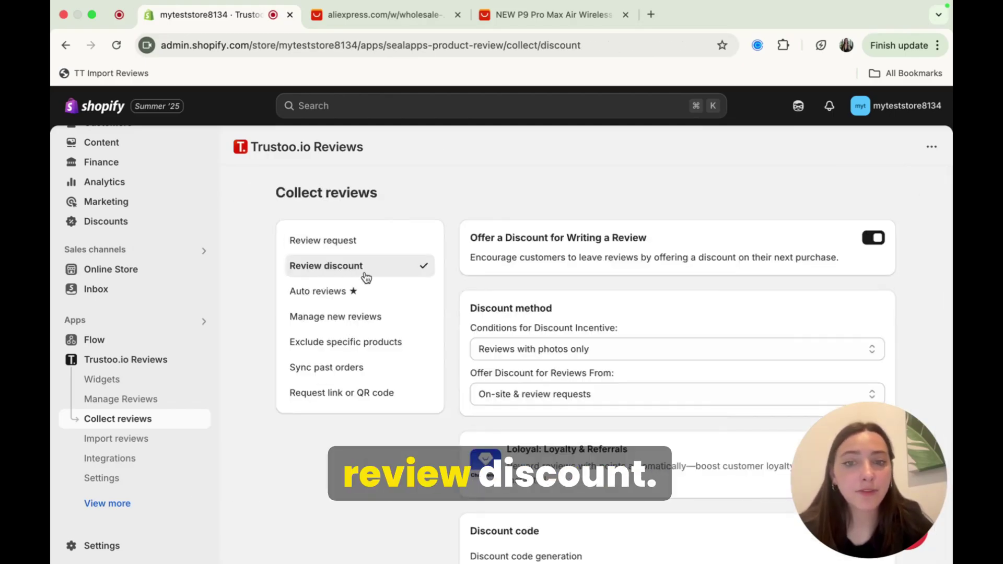
pyautogui.scroll(-2, 913, 291)
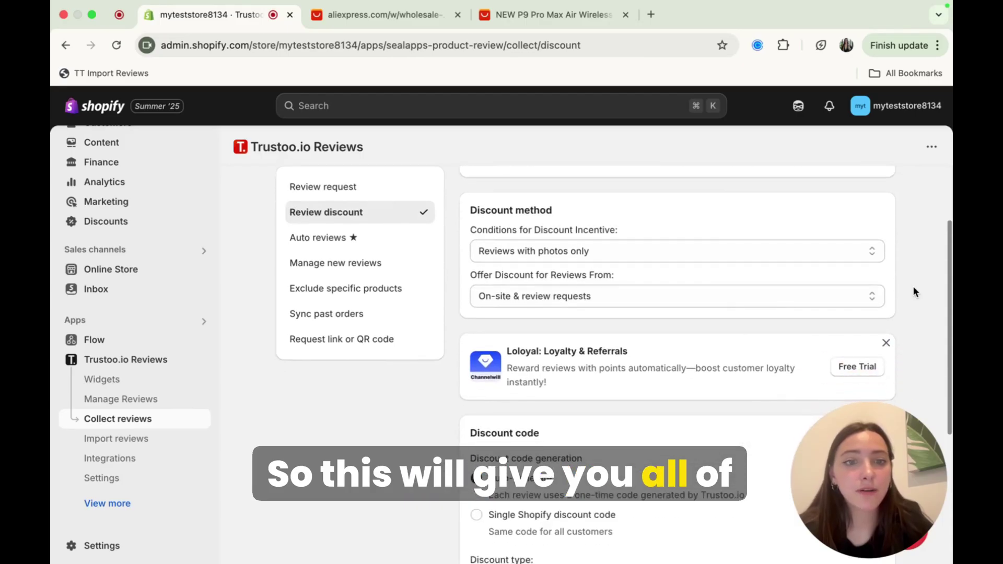
pyautogui.scroll(-1, 913, 291)
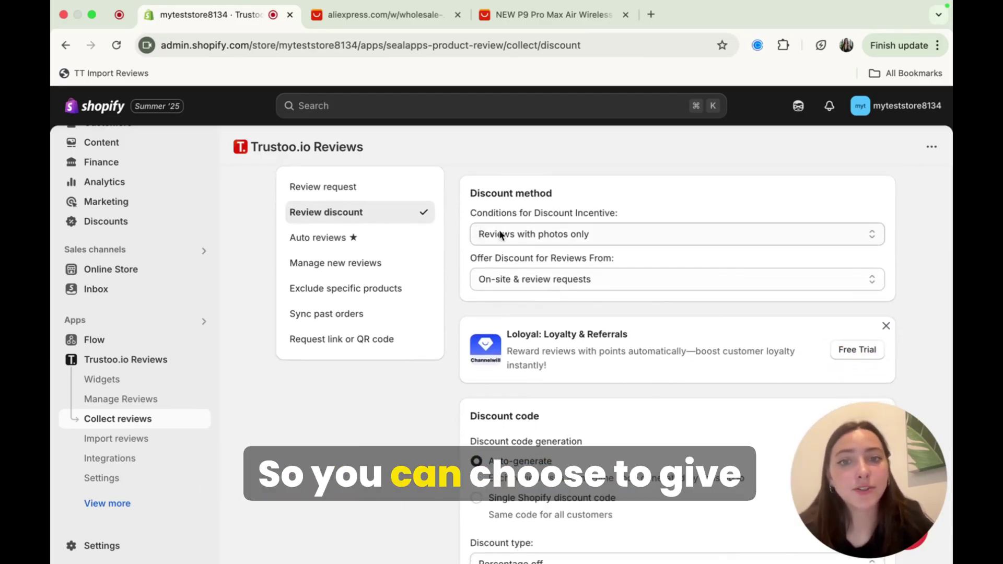
# - Inspect the condition, source and discount type dropdowns, keeping photos-only and on-site/review-request sources
pyautogui.click(598, 240)
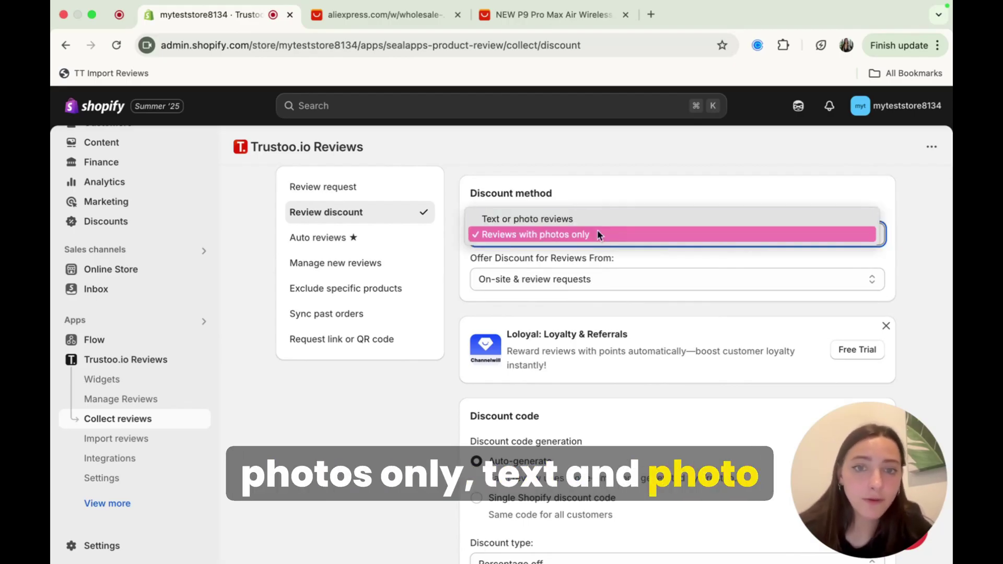
pyautogui.click(598, 233)
pyautogui.click(613, 283)
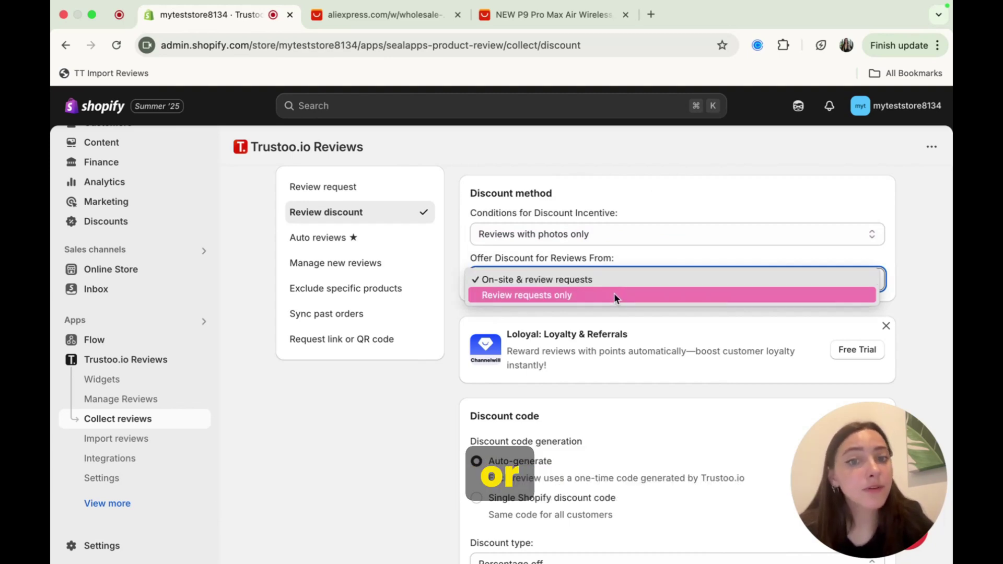
pyautogui.click(618, 281)
pyautogui.scroll(-5, 618, 281)
pyautogui.moveTo(540, 208); pyautogui.dragTo(467, 205)
pyautogui.click(573, 356)
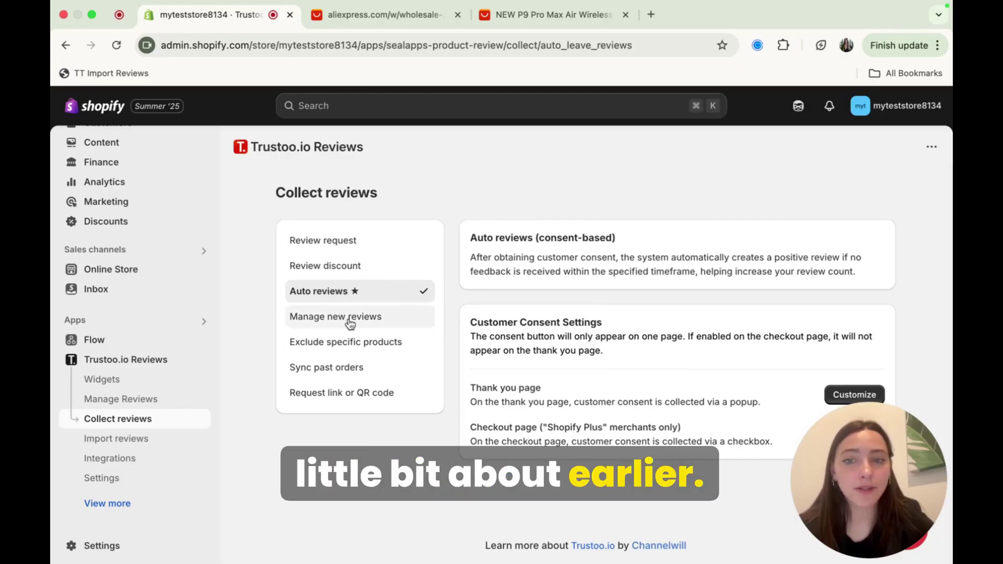
# - View excluded products, then open Sync past orders (last 60 days, sent 7 days after sync)
pyautogui.click(400, 349)
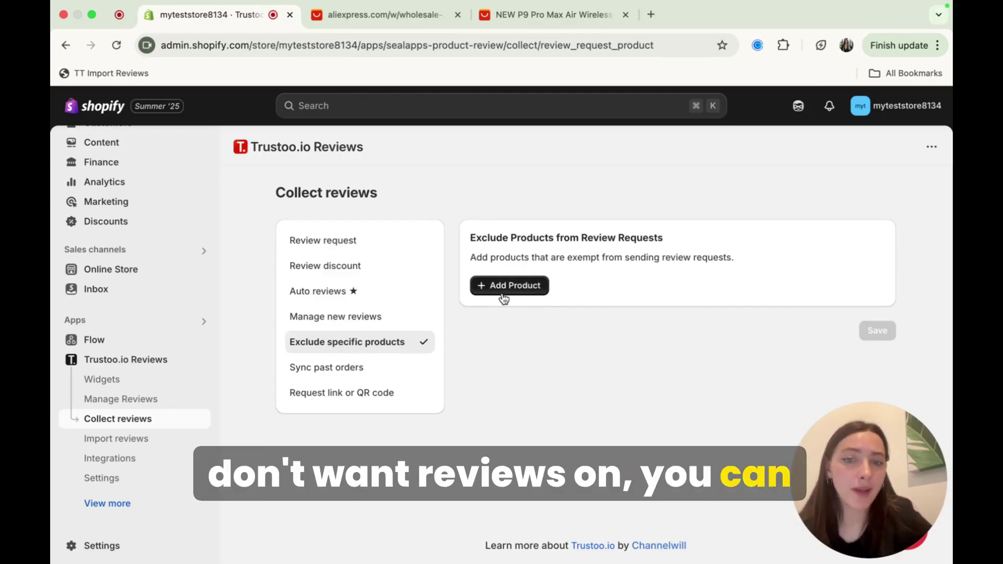
pyautogui.click(326, 367)
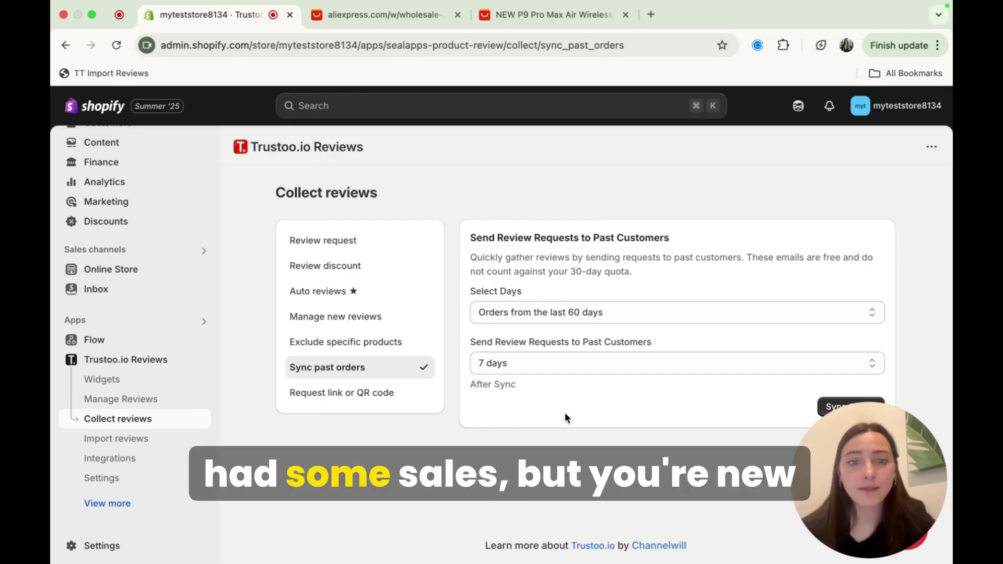